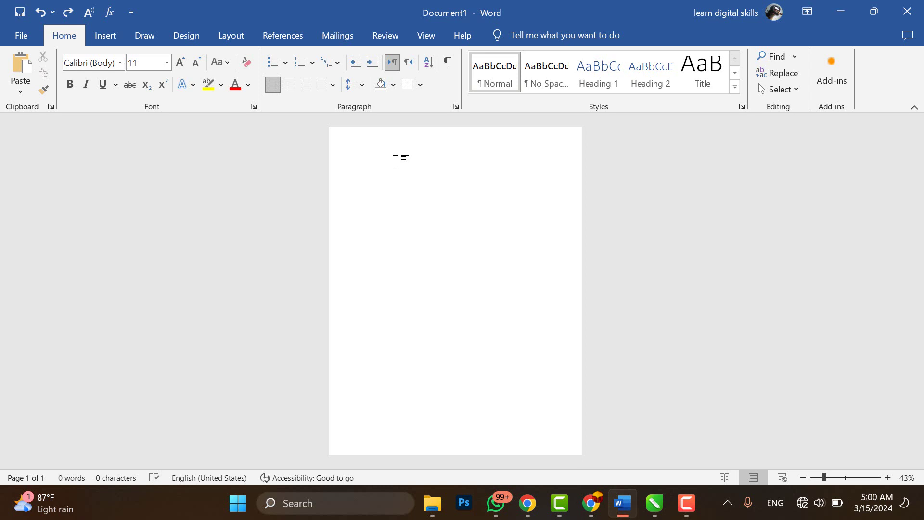
Draw a rectangle about 10.94" high and 3.06" wide and align it with the page's left edge
{"action": "left_click", "coordinate": [105, 36]}
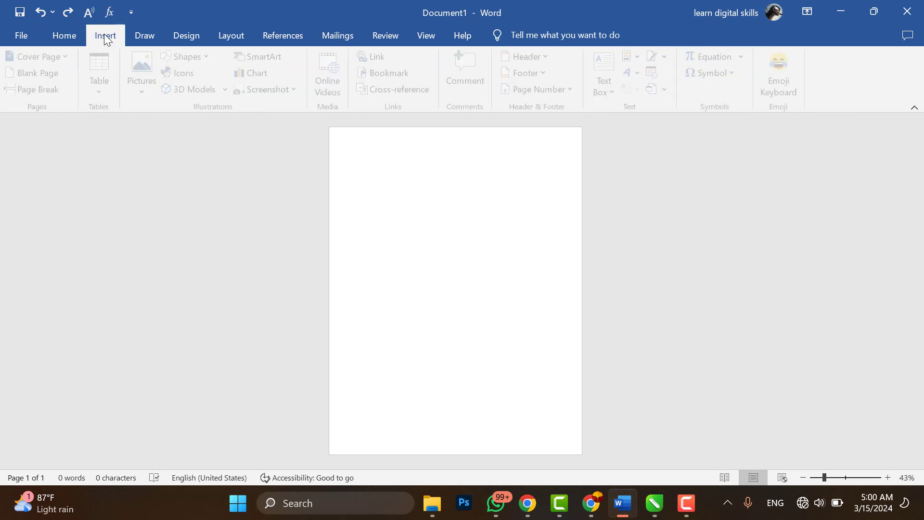
{"action": "left_click", "coordinate": [186, 35]}
{"action": "scroll", "coordinate": [194, 54], "scroll_direction": "up", "scroll_amount": 2}
{"action": "left_click", "coordinate": [191, 56]}
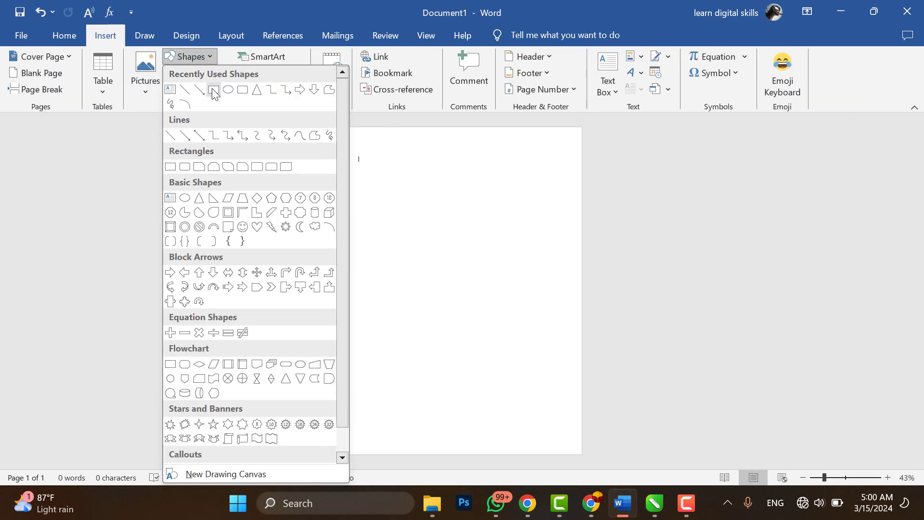
{"action": "left_click", "coordinate": [214, 90]}
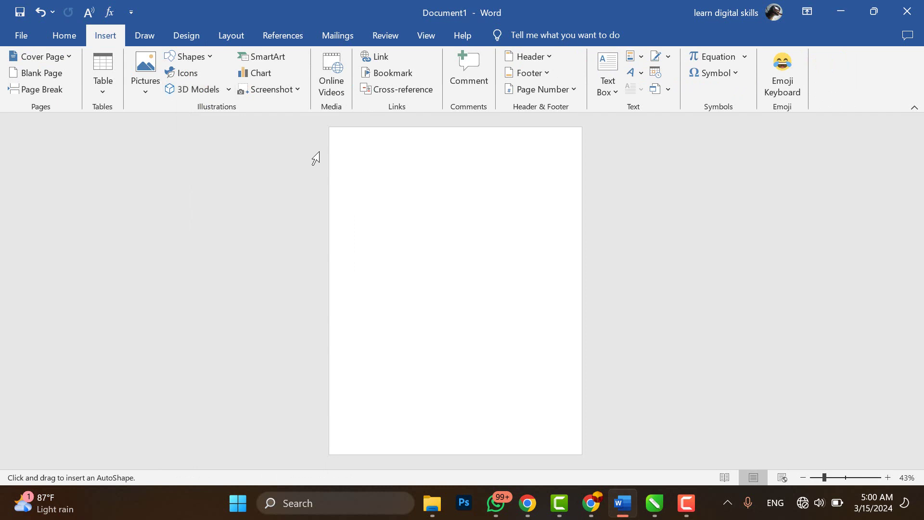
{"action": "left_click_drag", "start_coordinate": [337, 133], "coordinate": [422, 461]}
{"action": "left_click_drag", "start_coordinate": [371, 244], "coordinate": [363, 238]}
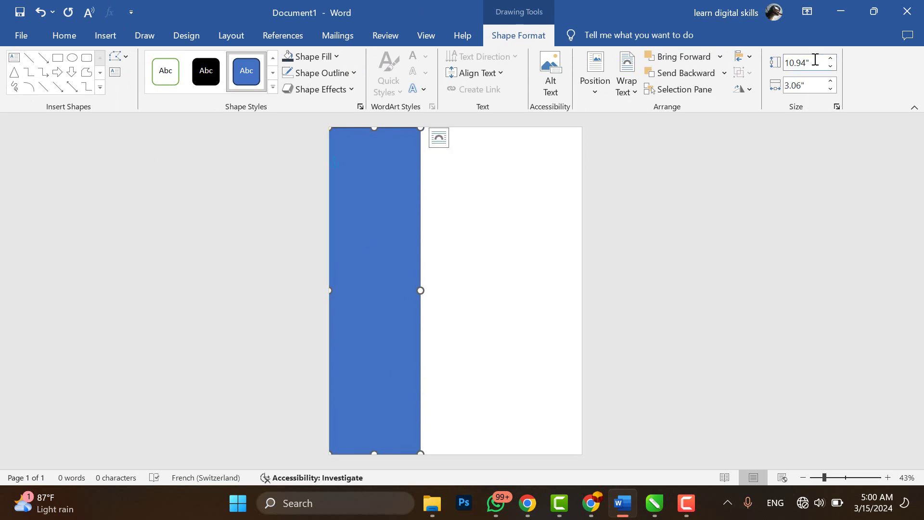
Set the sidebar rectangle's height to 11" and its width to 3.4"
{"action": "left_click_drag", "start_coordinate": [814, 61], "coordinate": [728, 60]}
{"action": "left_click_drag", "start_coordinate": [794, 61], "coordinate": [825, 68]}
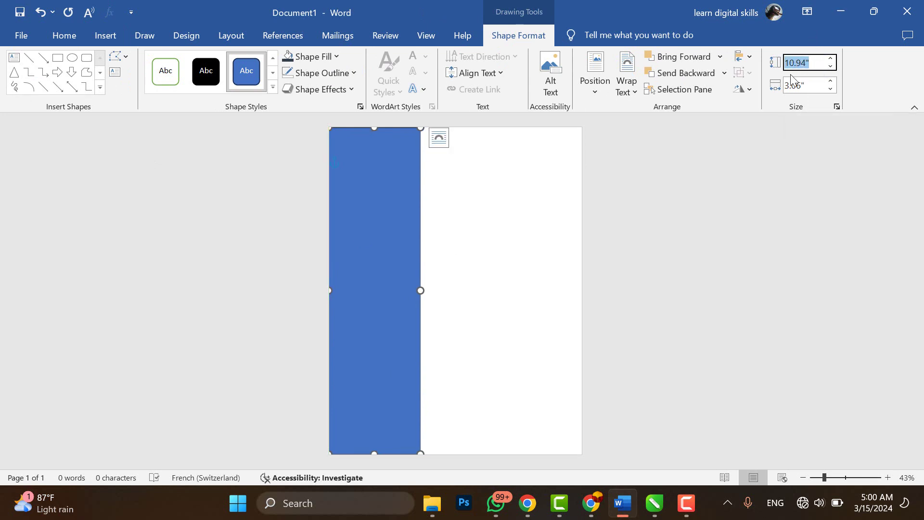
{"action": "type", "text": "11"}
{"action": "key", "text": "Return"}
{"action": "left_click", "coordinate": [818, 88]}
{"action": "left_click_drag", "start_coordinate": [818, 88], "coordinate": [786, 86]}
{"action": "type", "text": "3.5"}
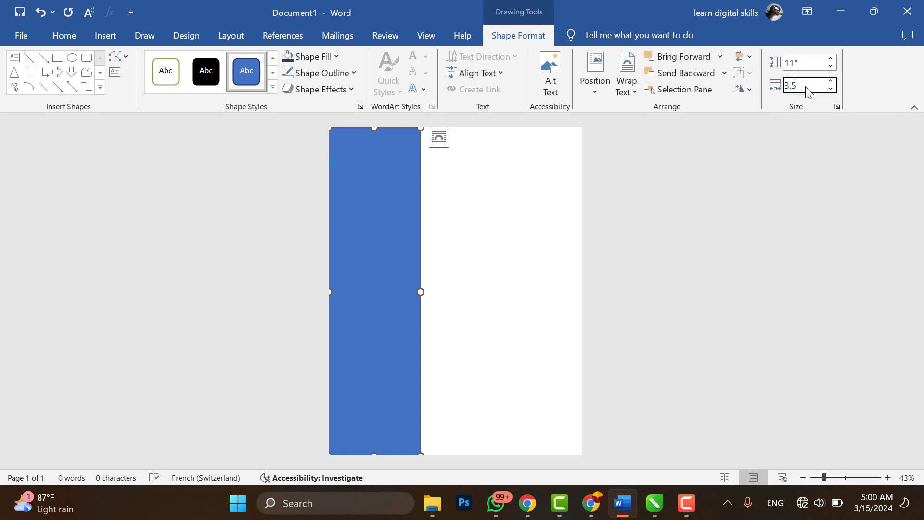
{"action": "key", "text": "Return"}
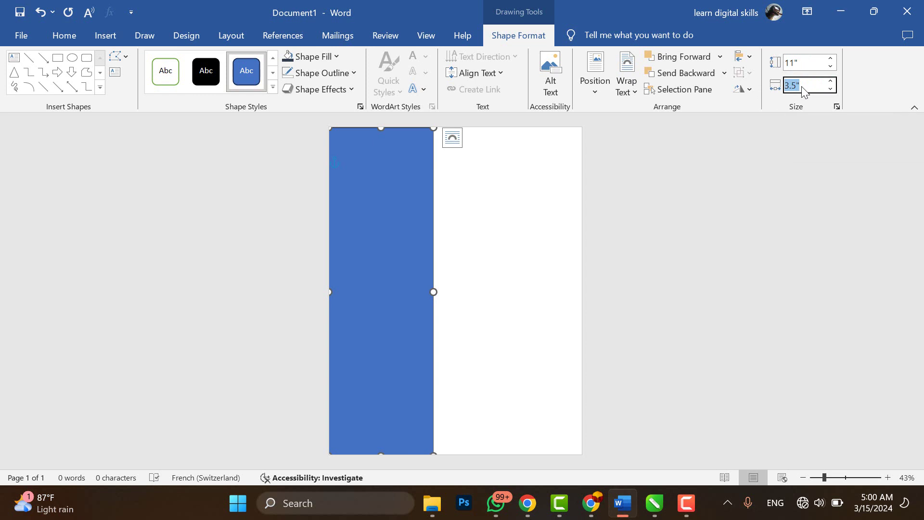
{"action": "type", "text": "3.4"}
{"action": "left_click", "coordinate": [377, 251]}
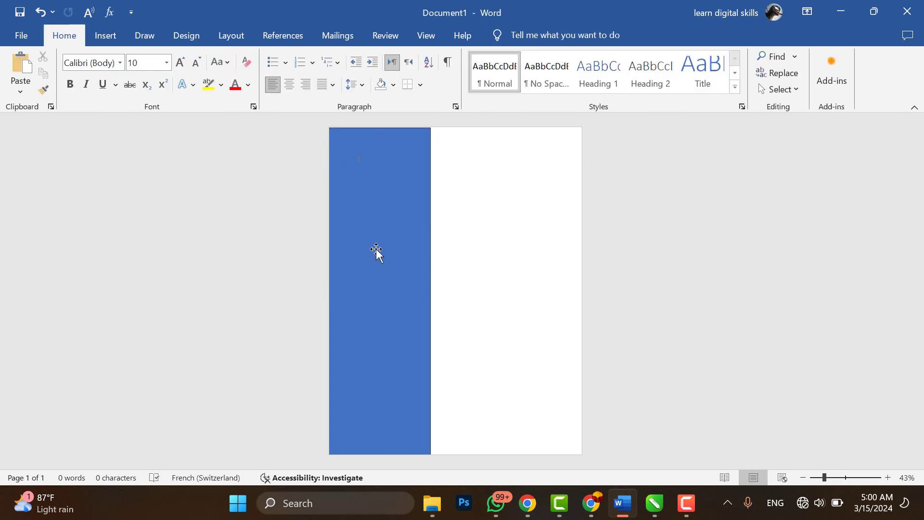
Draw an L-shape about 3.98" high and 2.34" wide on the white page area and thin both of its arms
{"action": "left_click", "coordinate": [376, 250]}
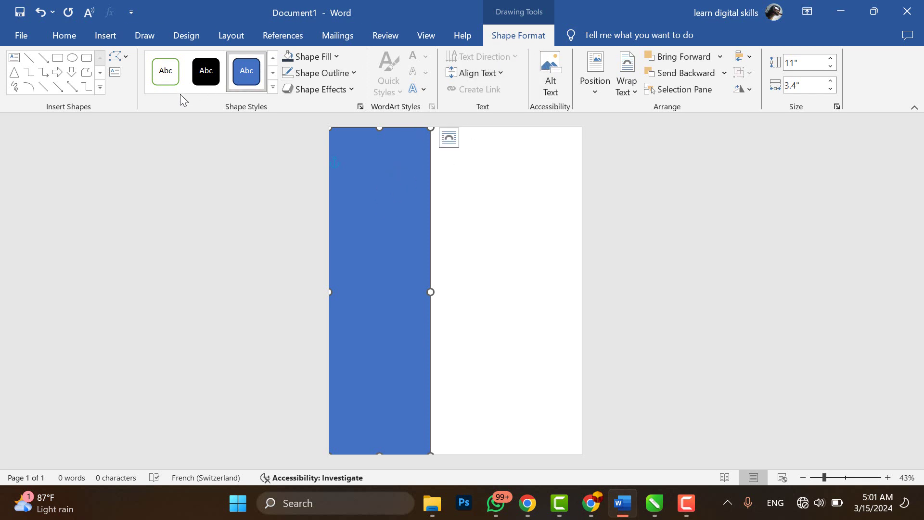
{"action": "left_click", "coordinate": [100, 88]}
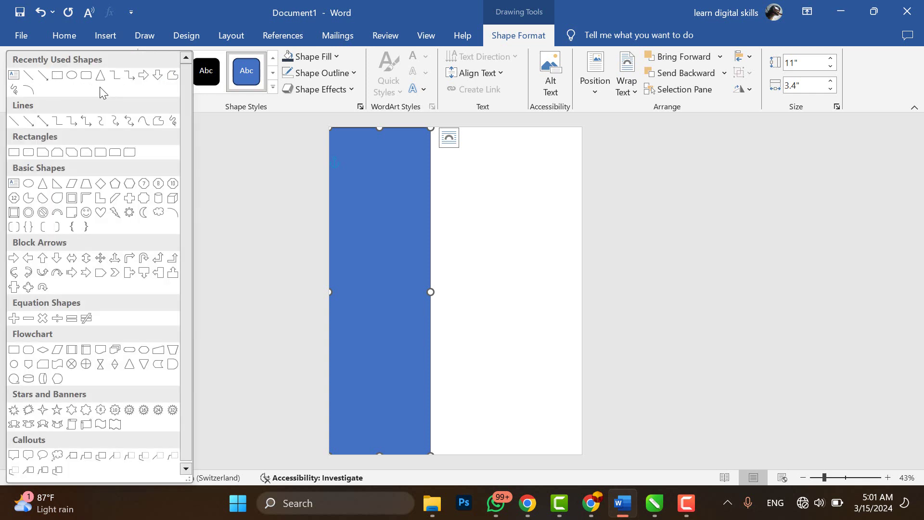
{"action": "left_click", "coordinate": [101, 198]}
{"action": "left_click_drag", "start_coordinate": [471, 189], "coordinate": [541, 308]}
{"action": "left_click_drag", "start_coordinate": [506, 189], "coordinate": [490, 189]}
{"action": "left_click_drag", "start_coordinate": [472, 274], "coordinate": [472, 290]}
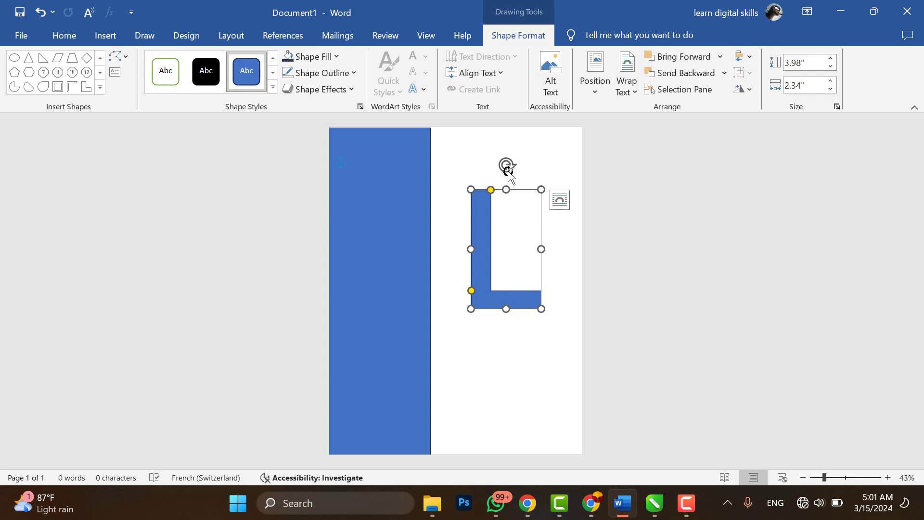
Rotate the L-shape 180° into the page's upper-right corner and narrow both arms to a thin border
{"action": "left_click_drag", "start_coordinate": [508, 172], "coordinate": [506, 331]}
{"action": "left_click_drag", "start_coordinate": [541, 241], "coordinate": [561, 196]}
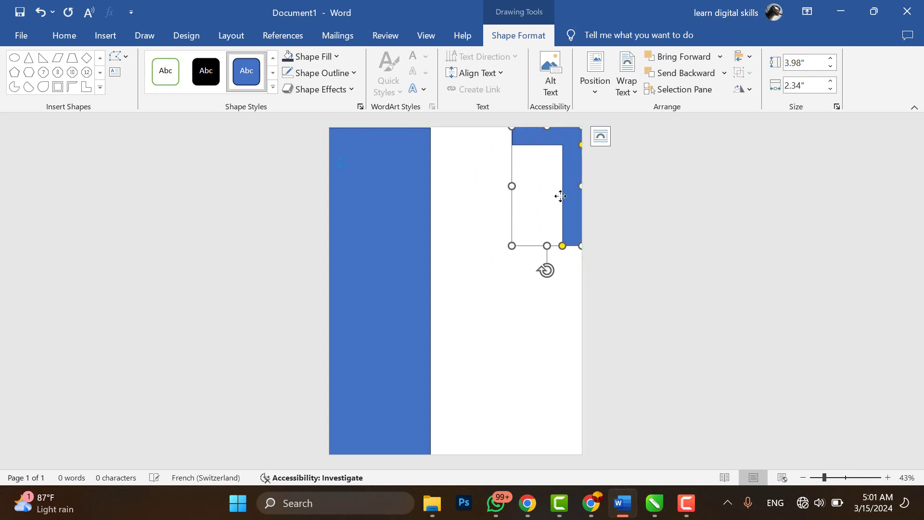
{"action": "left_click_drag", "start_coordinate": [562, 246], "coordinate": [574, 247]}
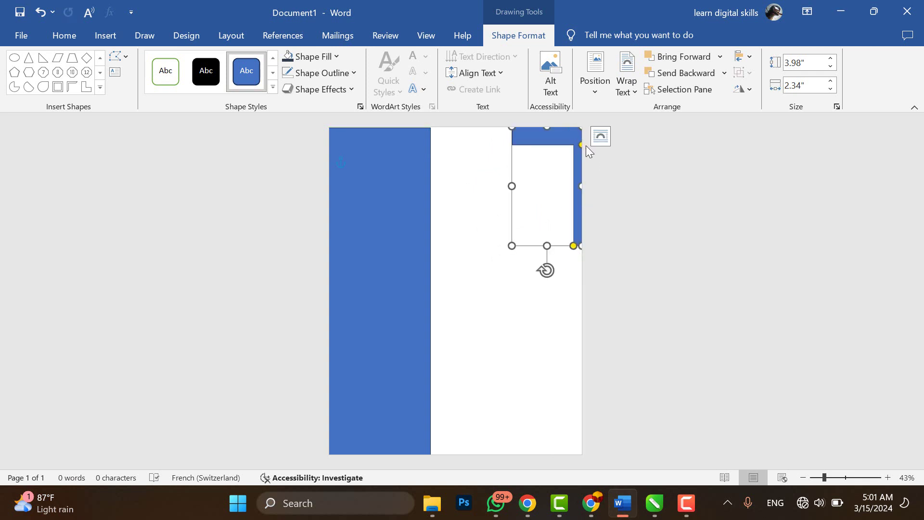
{"action": "left_click_drag", "start_coordinate": [583, 145], "coordinate": [580, 136]}
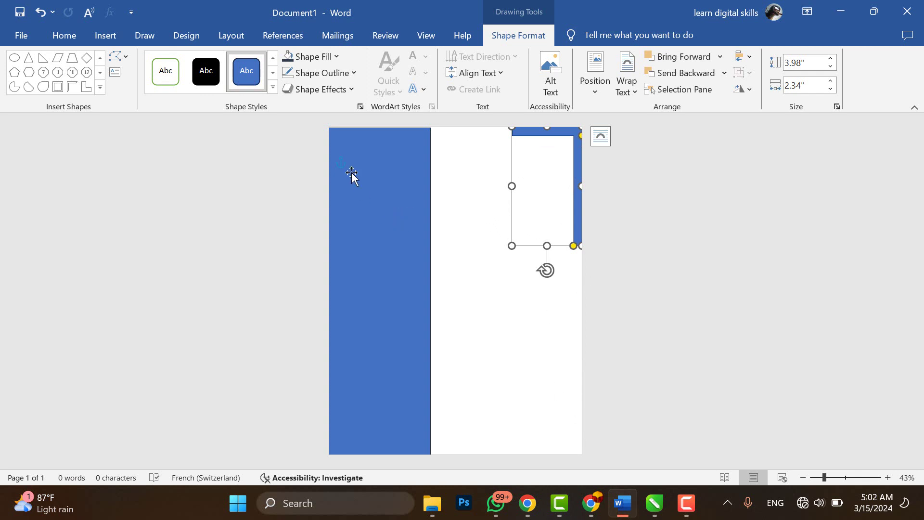
Fill the corner L-shape and the sidebar rectangle with Blue-Gray, Text 2, Darker 25%
{"action": "left_click", "coordinate": [320, 61]}
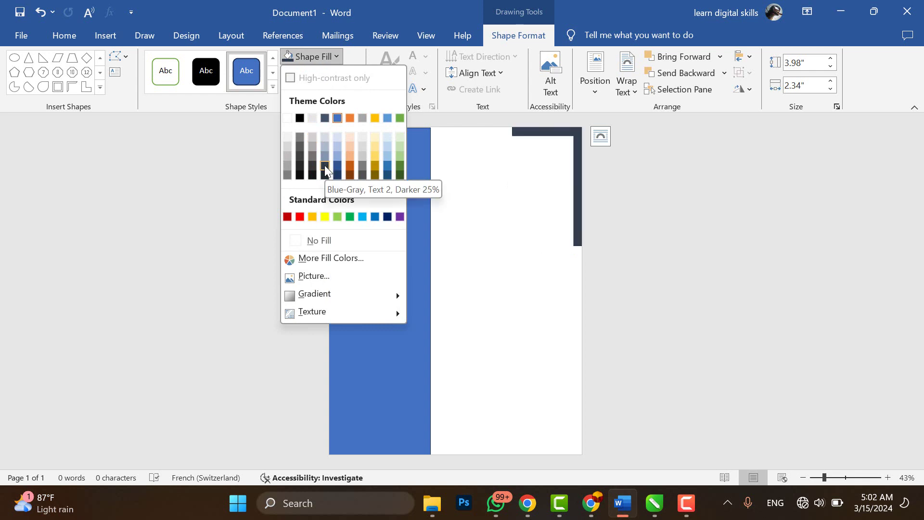
{"action": "left_click", "coordinate": [368, 200]}
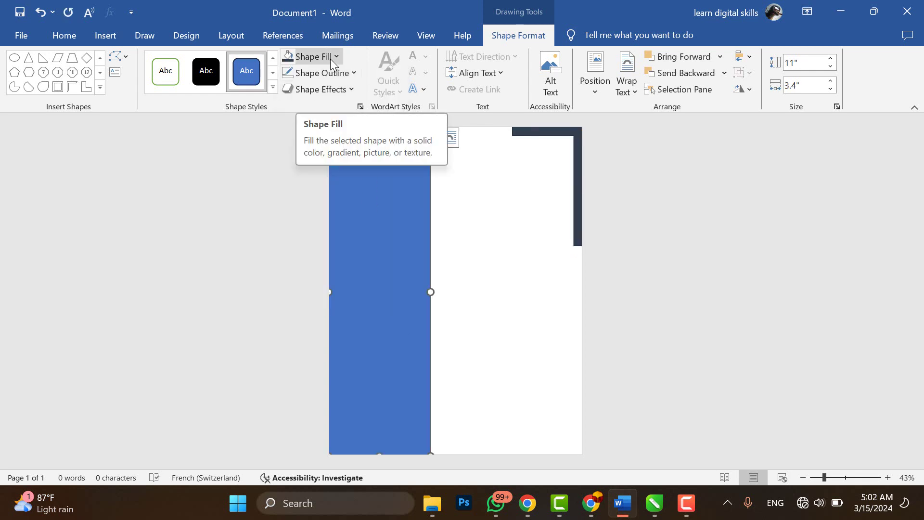
{"action": "left_click", "coordinate": [493, 250]}
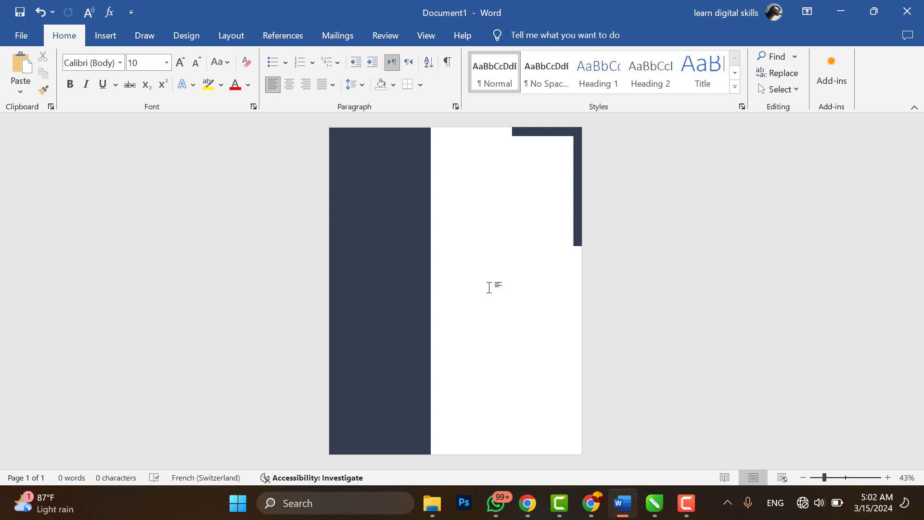
Insert the portrait photo stored on this device onto the sidebar
{"action": "key", "text": "ctrl+a"}
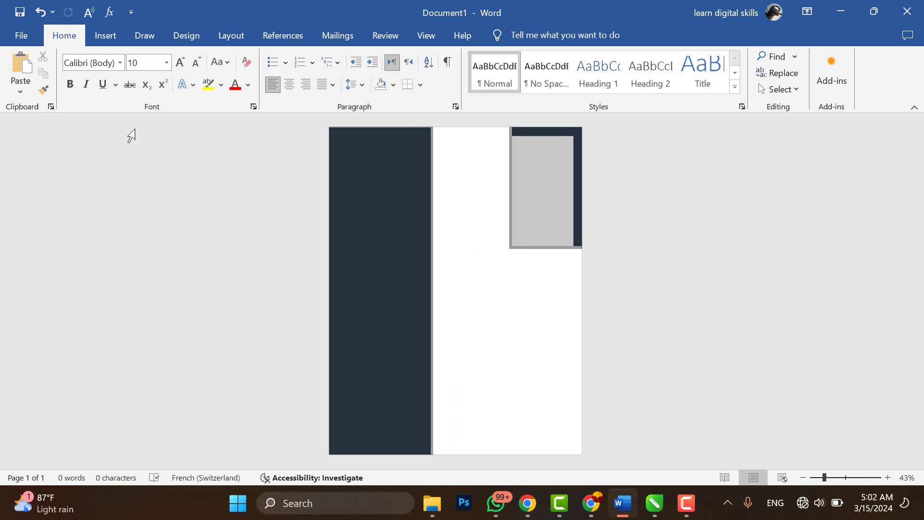
{"action": "left_click", "coordinate": [109, 41]}
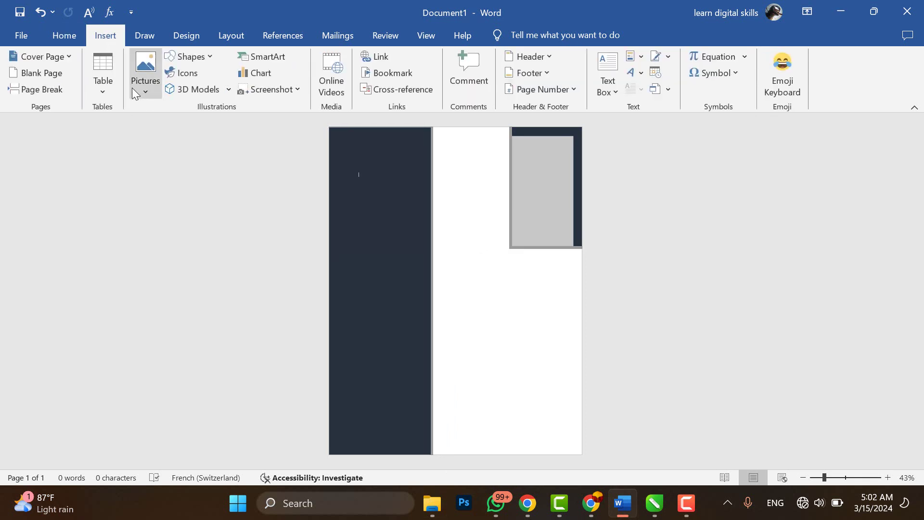
{"action": "left_click", "coordinate": [141, 89]}
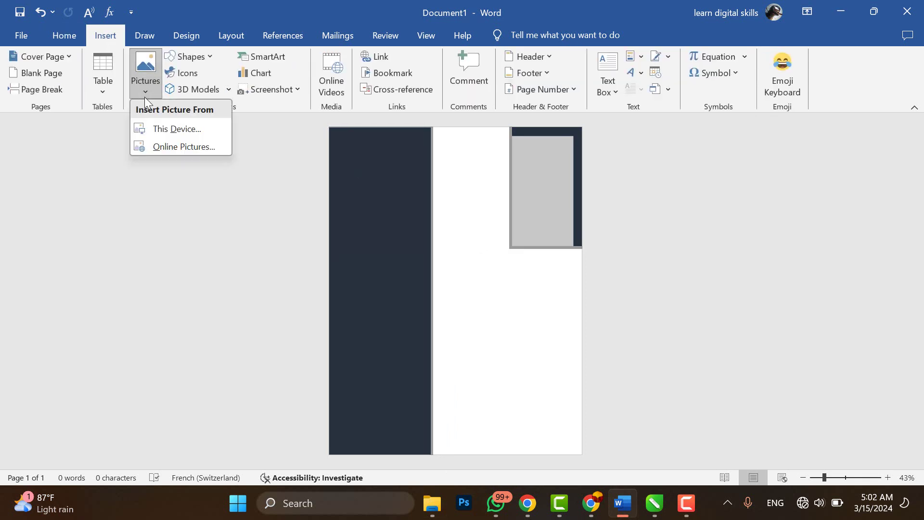
{"action": "left_click", "coordinate": [166, 124]}
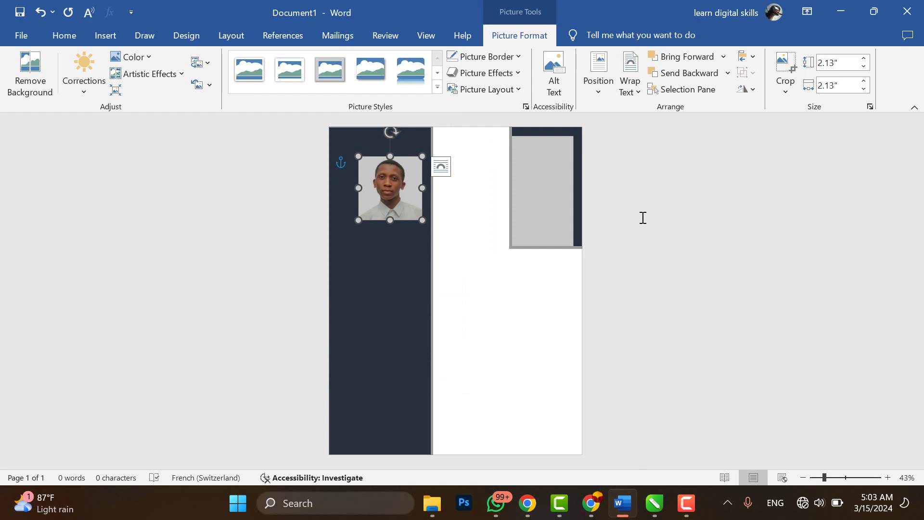
Crop the portrait photo to a circle and center it in the upper part of the sidebar
{"action": "left_click", "coordinate": [788, 94]}
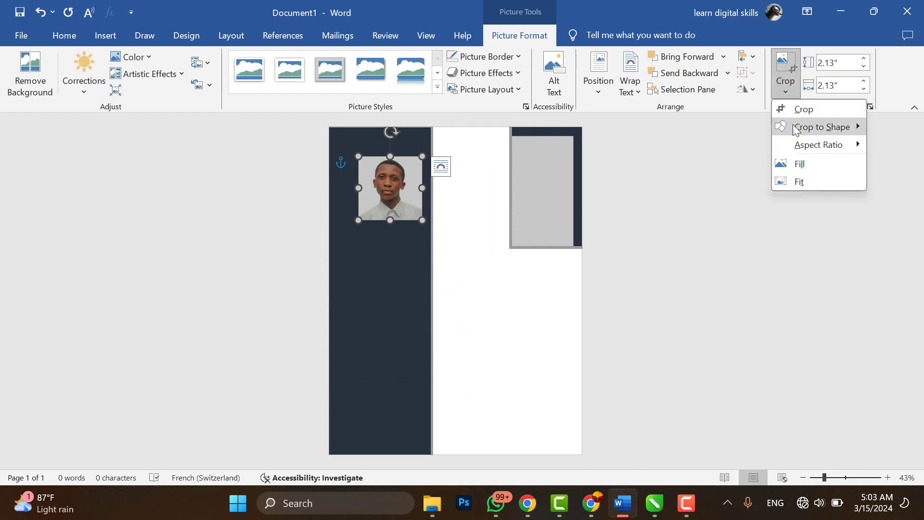
{"action": "mouse_move", "coordinate": [820, 133]}
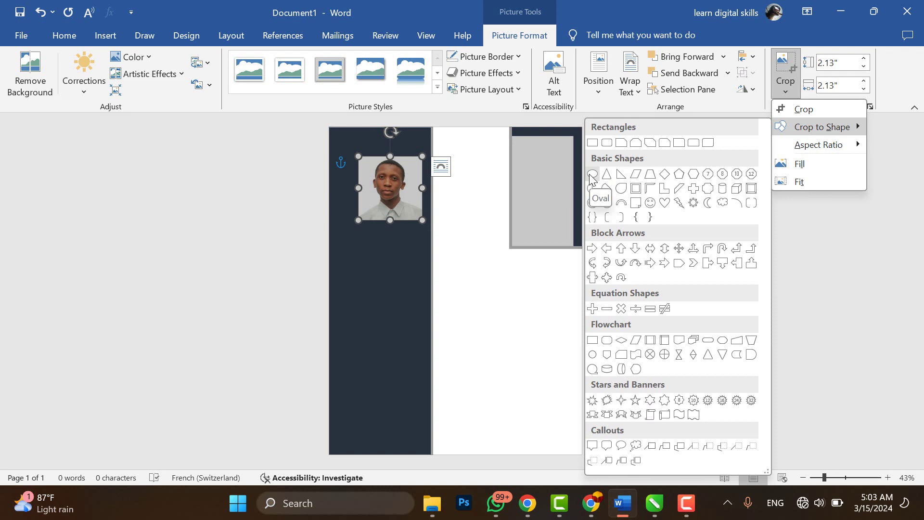
{"action": "left_click", "coordinate": [593, 355]}
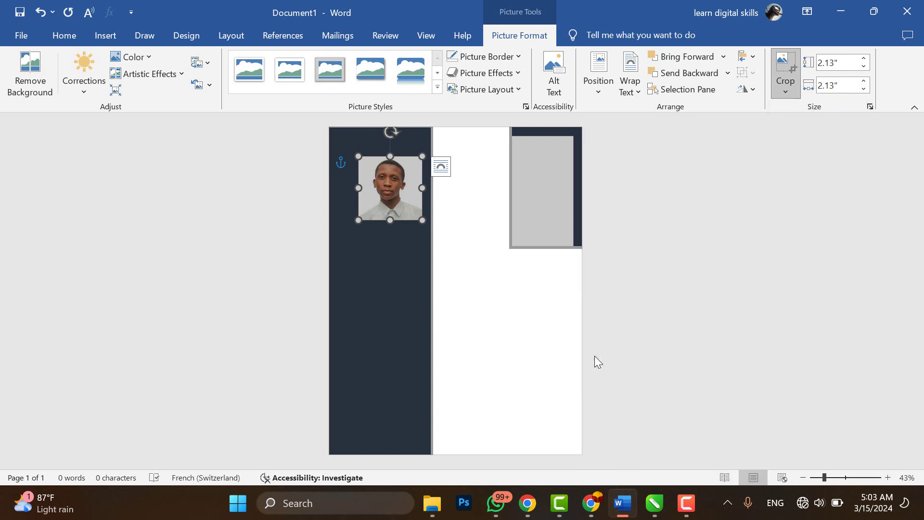
{"action": "left_click_drag", "start_coordinate": [394, 192], "coordinate": [382, 186]}
{"action": "right_click", "coordinate": [634, 270]}
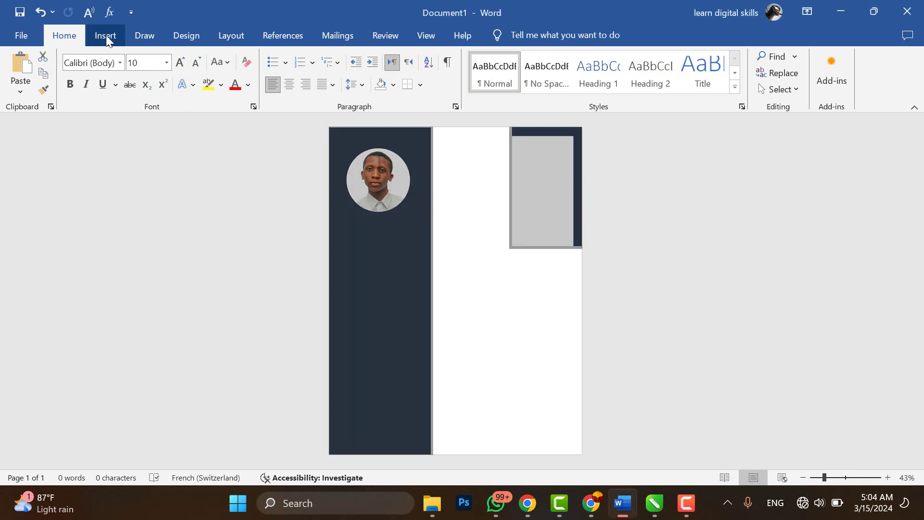
Add a text box below the portrait photo containing the heading CONTACT
{"action": "left_click", "coordinate": [106, 35]}
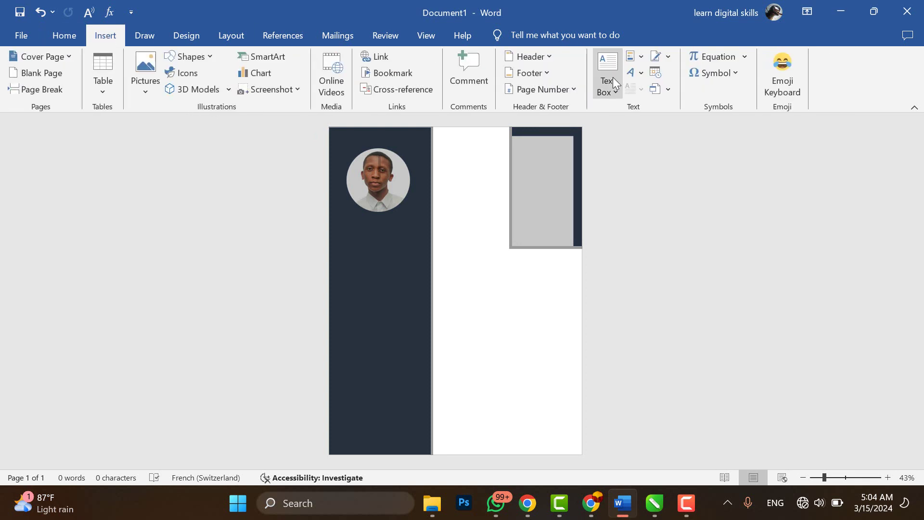
{"action": "left_click", "coordinate": [608, 89]}
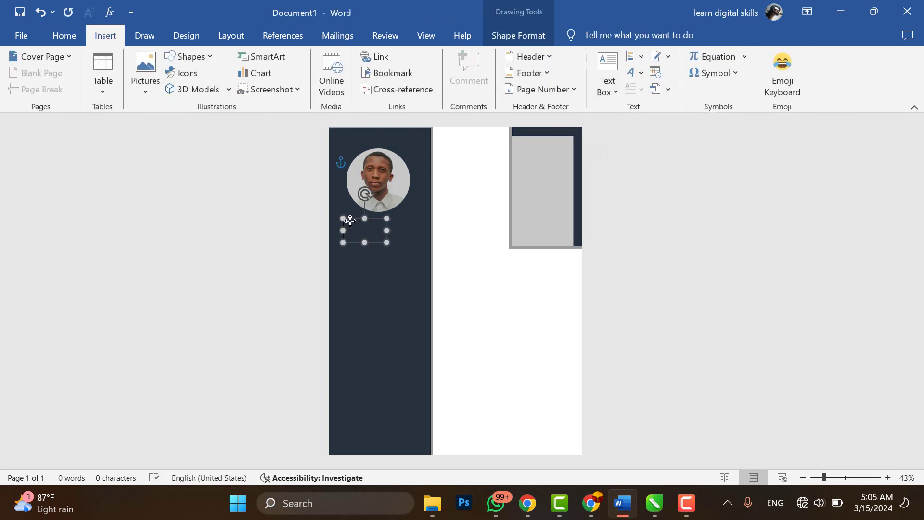
{"action": "left_click_drag", "start_coordinate": [342, 218], "coordinate": [415, 242]}
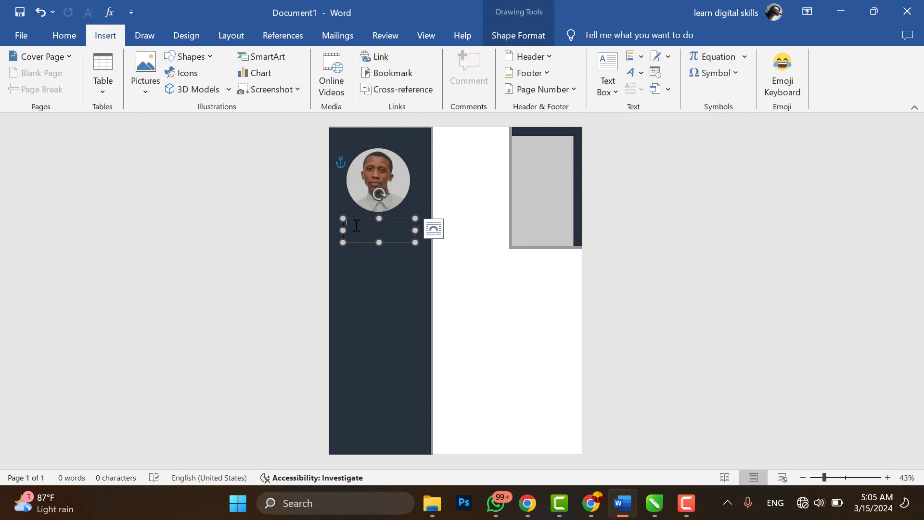
{"action": "type", "text": "JONTACT"}
{"action": "key", "text": "Escape"}
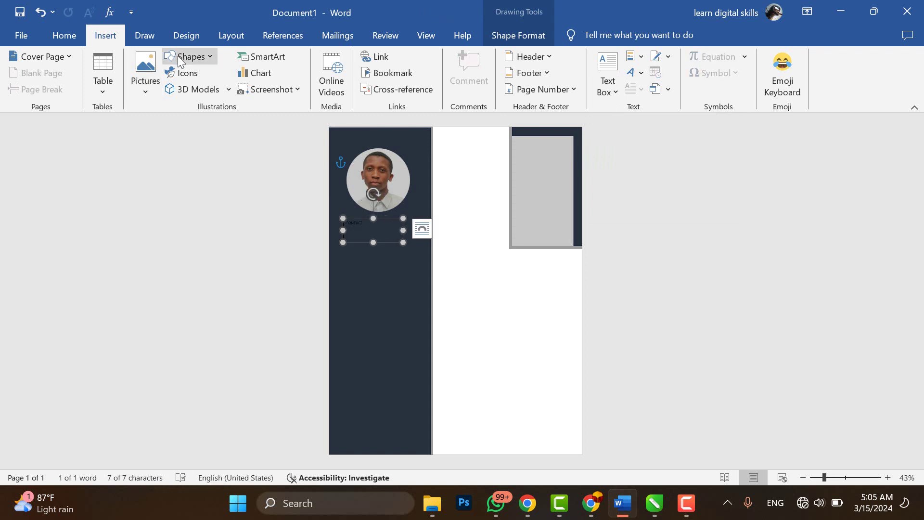
Format the CONTACT heading as 22 pt, bold and white
{"action": "left_click", "coordinate": [70, 36]}
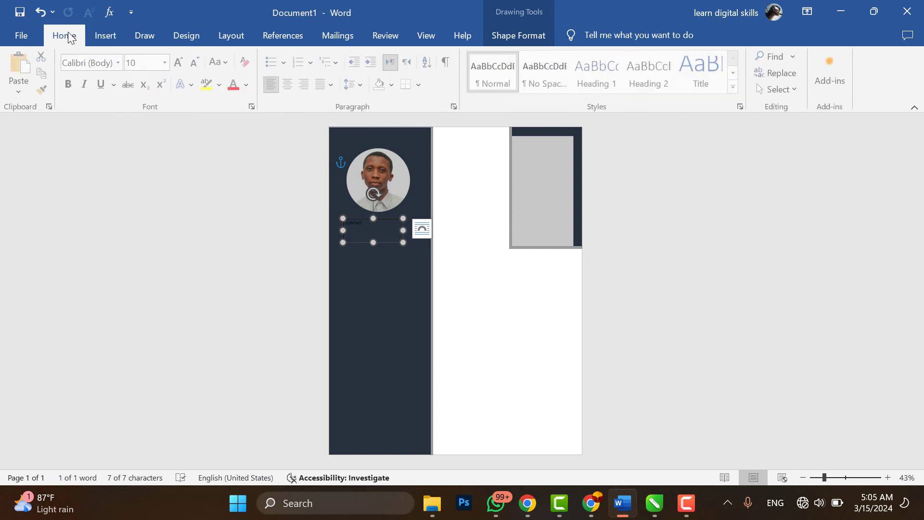
{"action": "left_click", "coordinate": [166, 63]}
{"action": "left_click", "coordinate": [137, 214]}
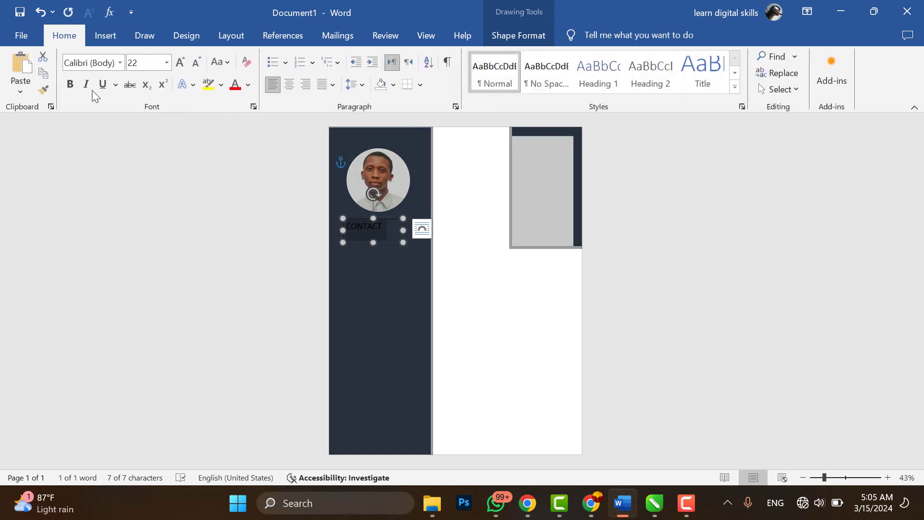
{"action": "left_click", "coordinate": [71, 85]}
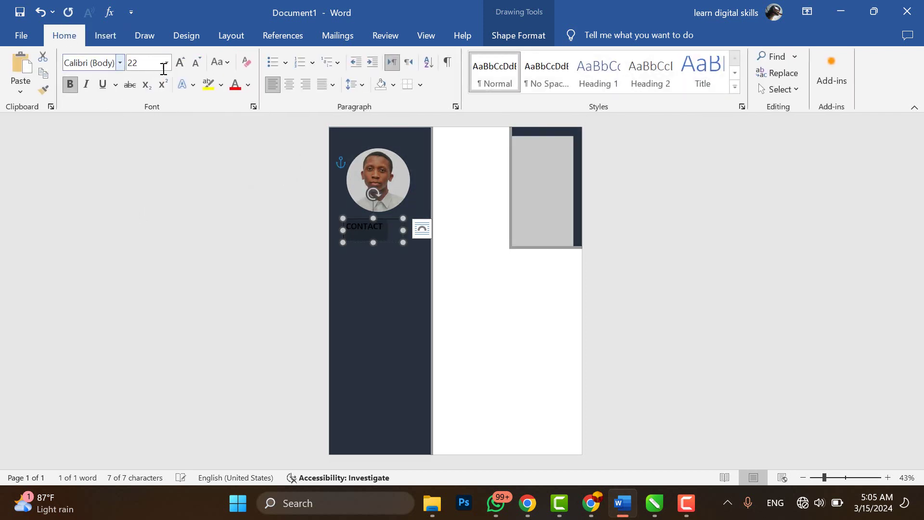
{"action": "left_click", "coordinate": [249, 86]}
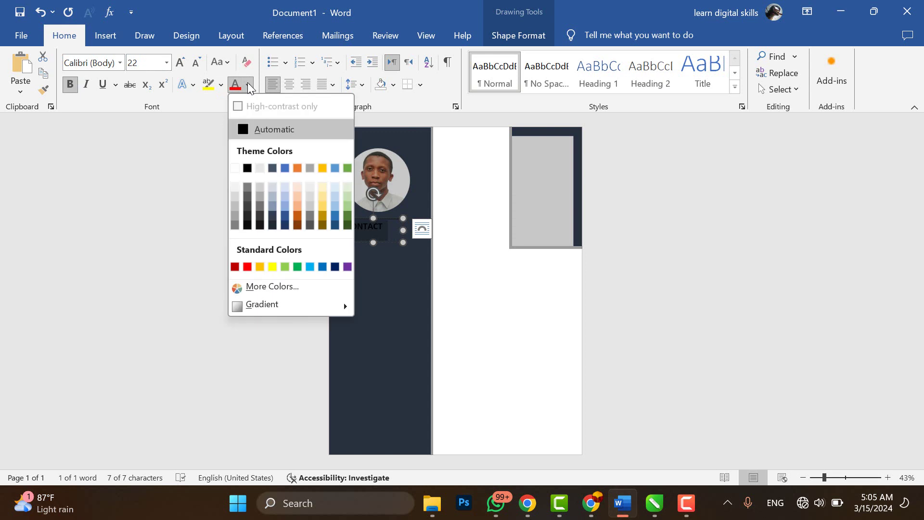
{"action": "left_click", "coordinate": [235, 169]}
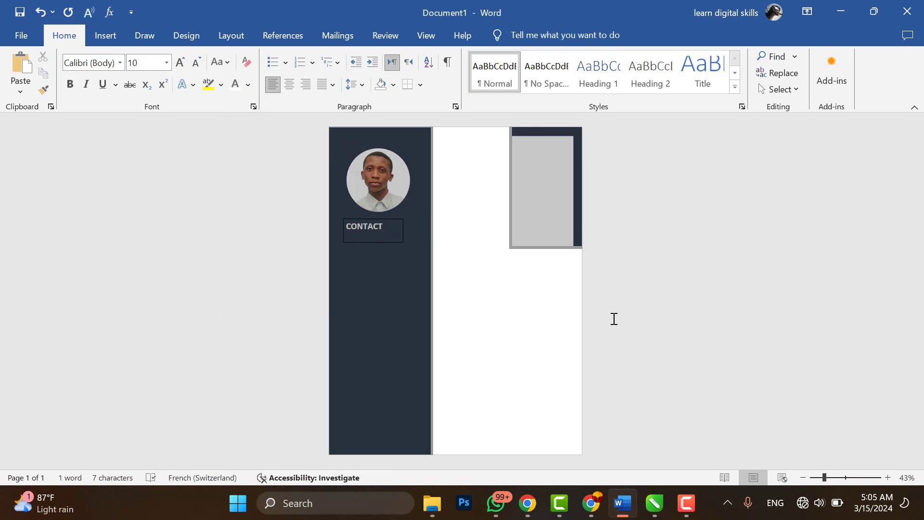
Shrink the CONTACT text box to fit its text and center it beneath the portrait photo
{"action": "left_click", "coordinate": [389, 226]}
{"action": "left_click", "coordinate": [364, 241]}
{"action": "left_click_drag", "start_coordinate": [364, 241], "coordinate": [369, 231]}
{"action": "left_click", "coordinate": [393, 217]}
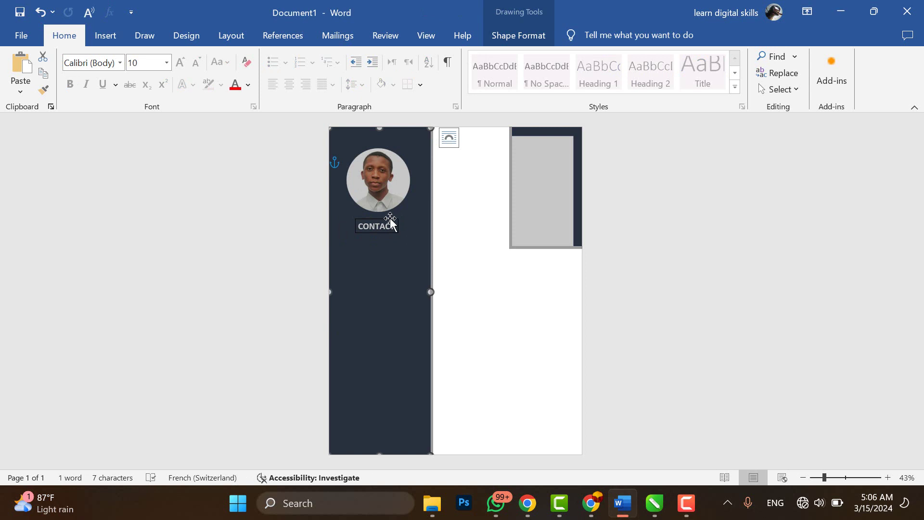
{"action": "double_click", "coordinate": [390, 217]}
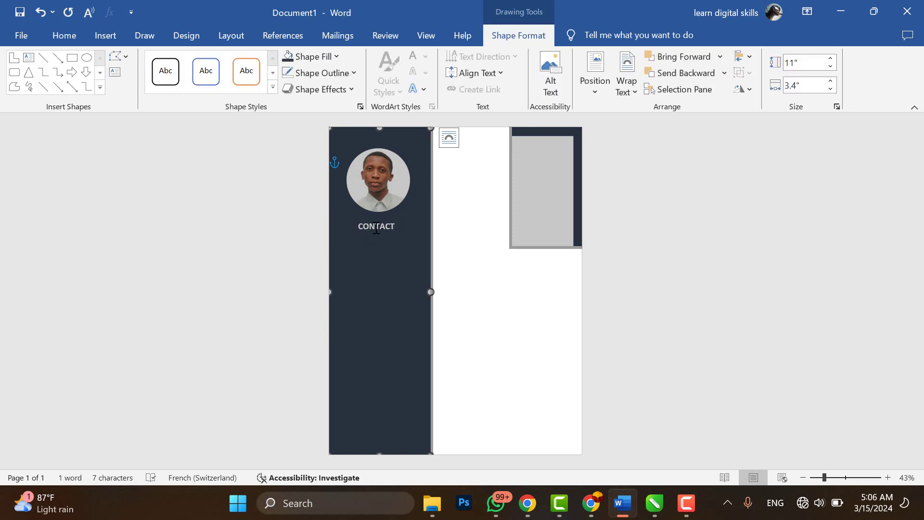
{"action": "left_click", "coordinate": [377, 229]}
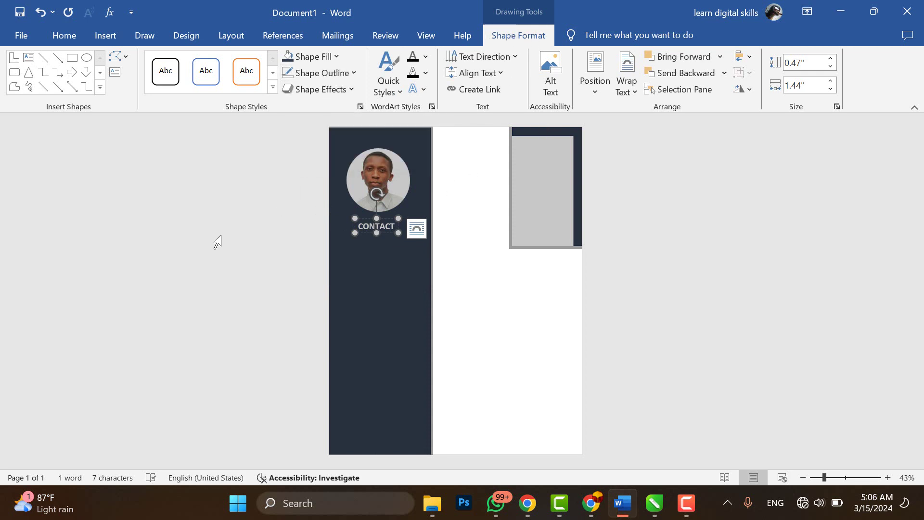
{"action": "key", "text": "ctrl+a"}
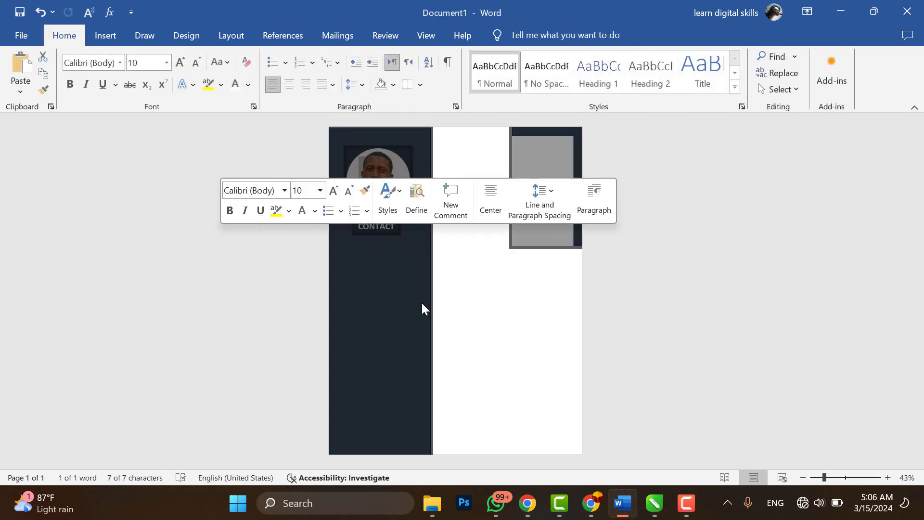
Draw a text box about 2.23" wide and 1.74" high below the CONTACT heading, with no outline and no fill
{"action": "left_click", "coordinate": [406, 299]}
{"action": "left_click", "coordinate": [116, 73]}
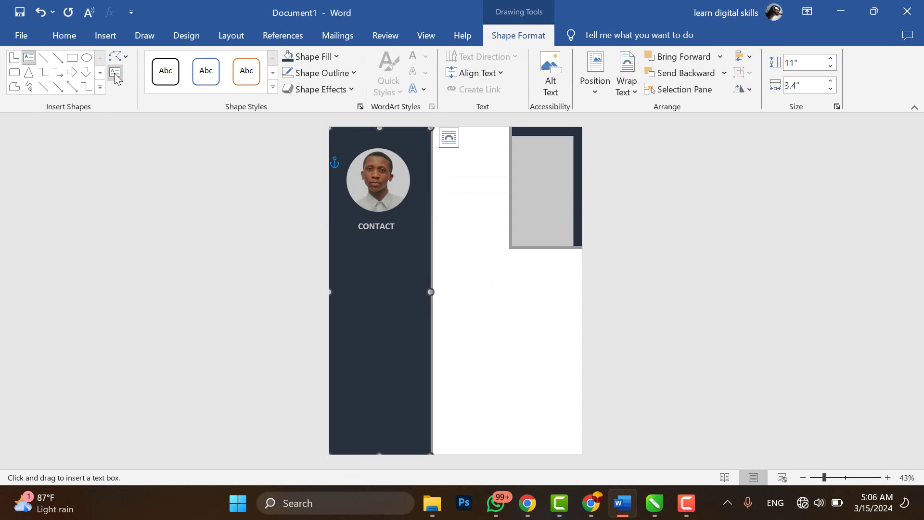
{"action": "left_click_drag", "start_coordinate": [348, 238], "coordinate": [414, 289]}
{"action": "left_click", "coordinate": [307, 71]}
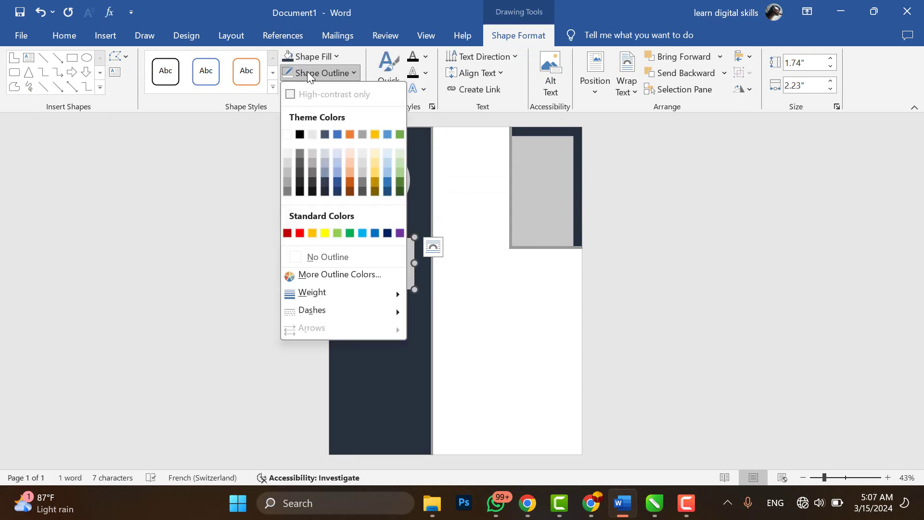
{"action": "left_click", "coordinate": [320, 255]}
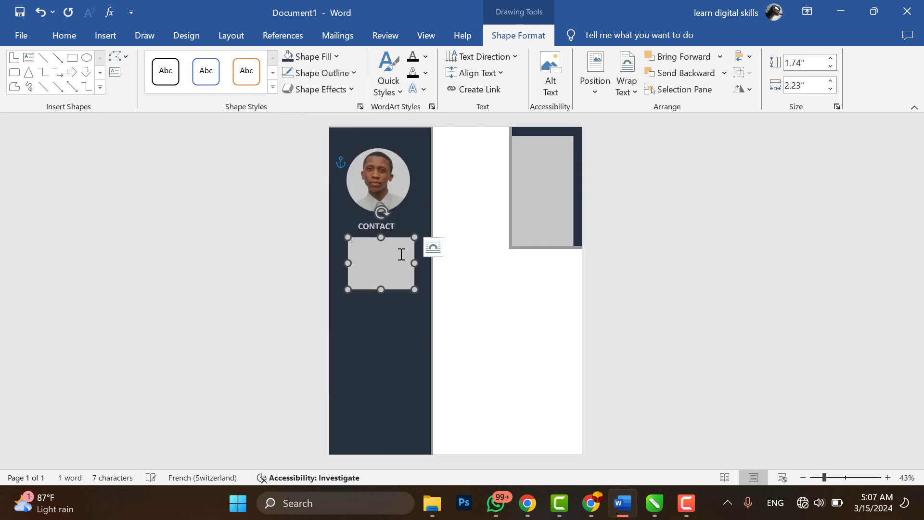
{"action": "left_click", "coordinate": [321, 57]}
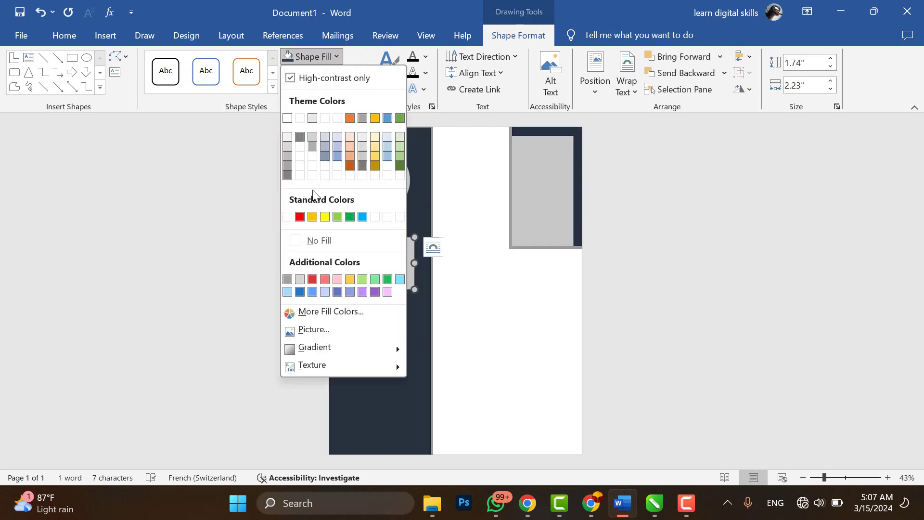
{"action": "left_click", "coordinate": [319, 242]}
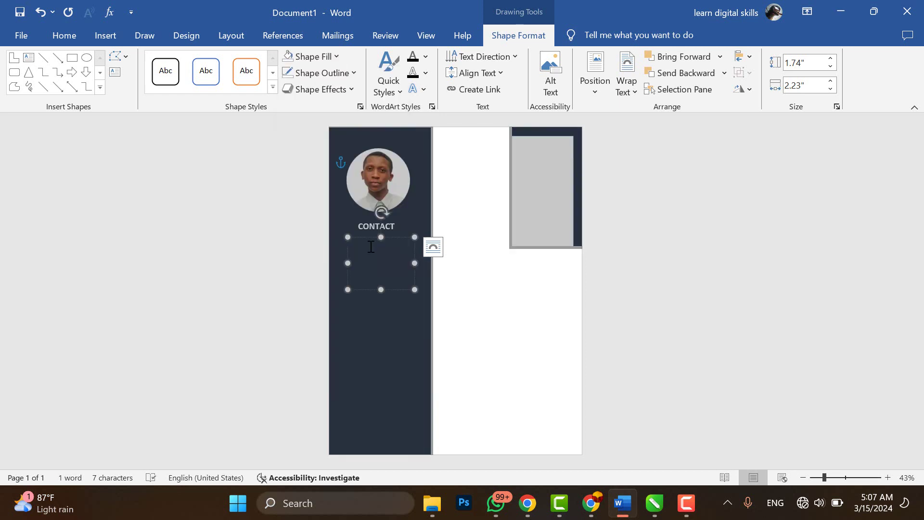
Paste the phone number into the new text box, format it as 14 pt white, and start a new line after it
{"action": "key", "text": "ctrl+v"}
{"action": "key", "text": "ctrl+a"}
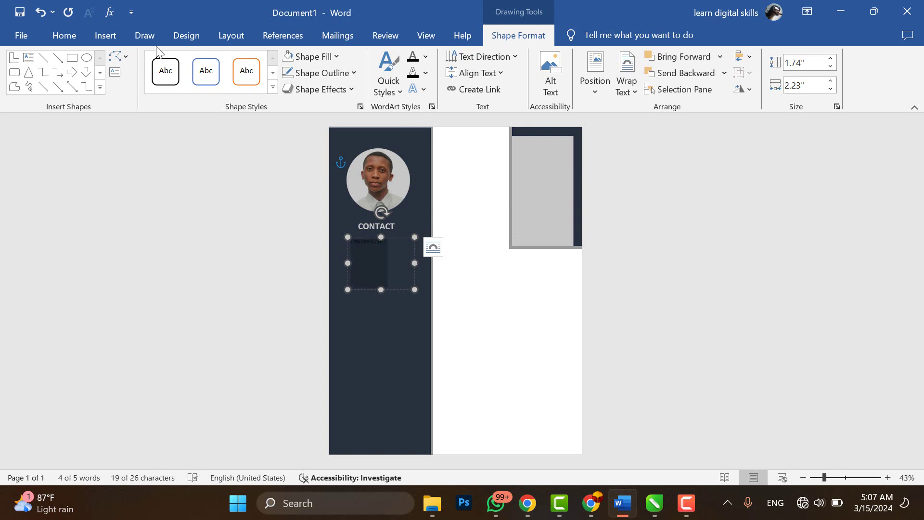
{"action": "left_click", "coordinate": [68, 36]}
{"action": "left_click", "coordinate": [164, 63]}
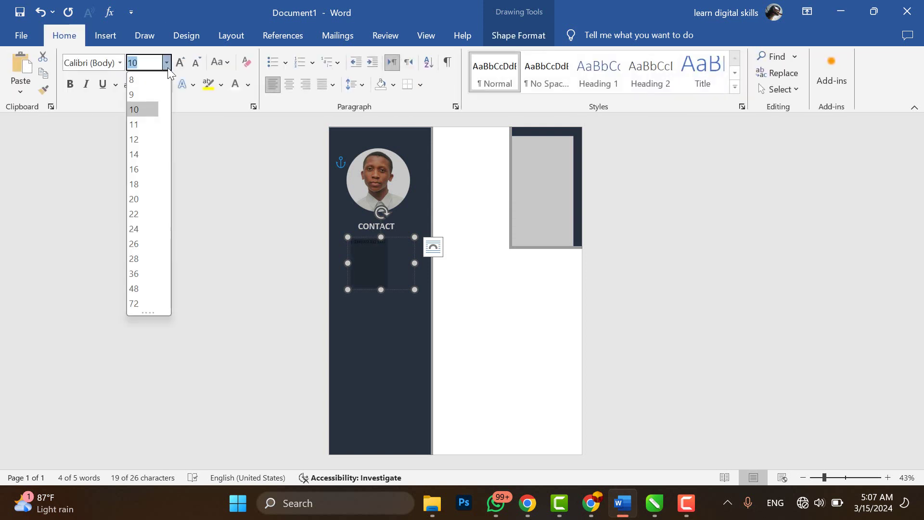
{"action": "left_click", "coordinate": [153, 148]}
{"action": "left_click", "coordinate": [237, 85]}
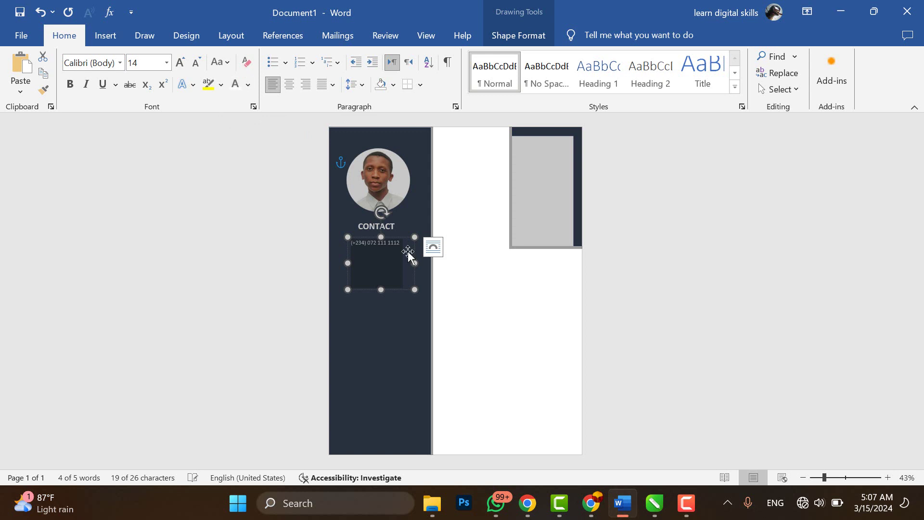
{"action": "left_click", "coordinate": [403, 243]}
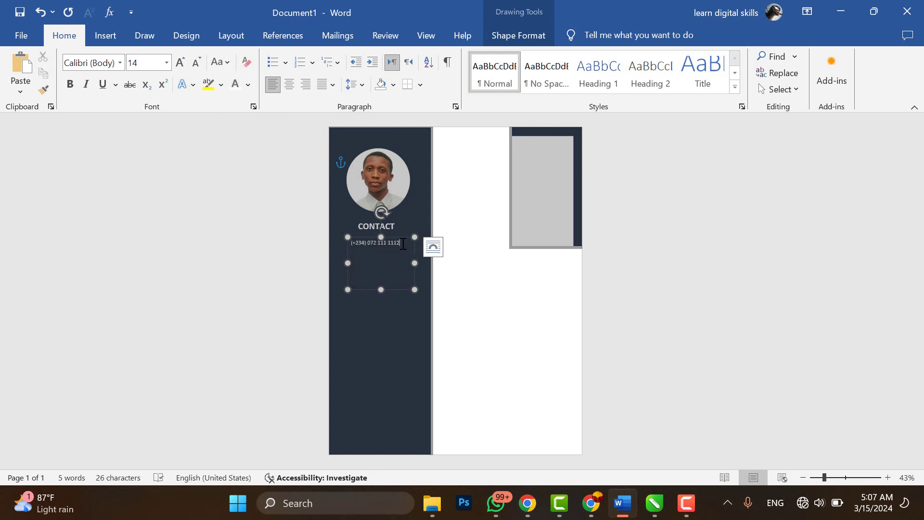
{"action": "key", "text": "Return"}
{"action": "key", "text": "Escape"}
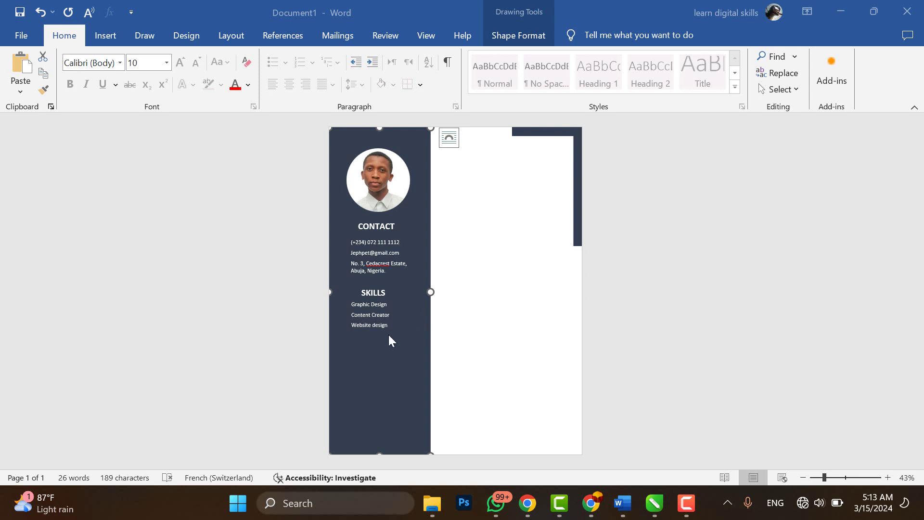
Select the text box of the SKILLS heading in the sidebar
{"action": "left_click", "coordinate": [371, 294]}
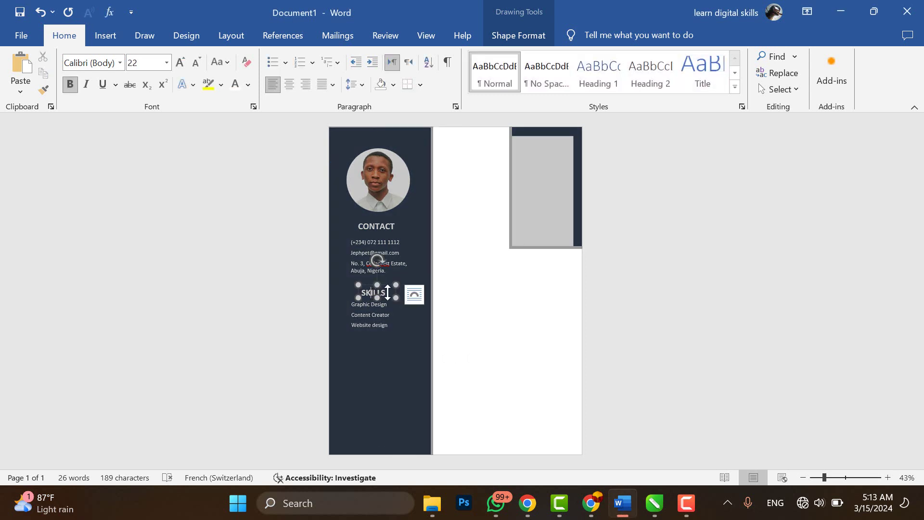
{"action": "left_click", "coordinate": [388, 293]}
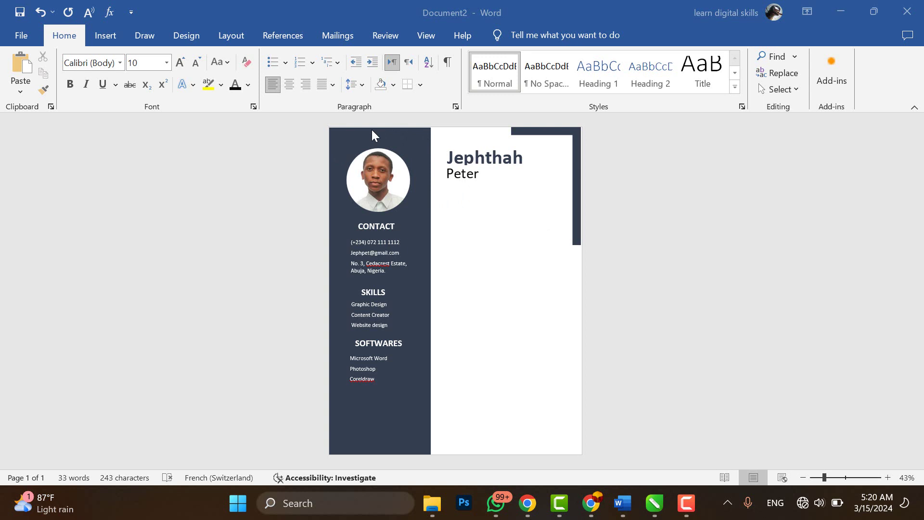
Draw a text box for the introduction paragraph below the name heading, spanning most of the white column's width
{"action": "left_click", "coordinate": [111, 37]}
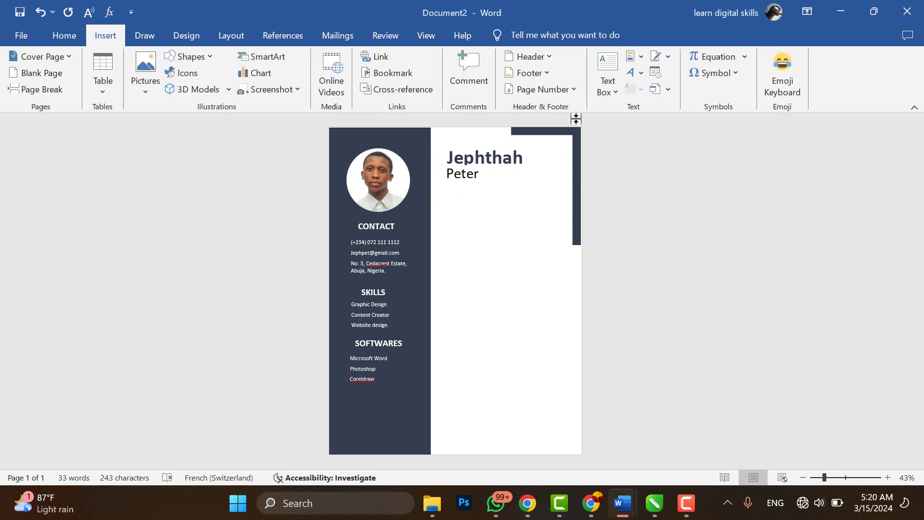
{"action": "left_click", "coordinate": [609, 68]}
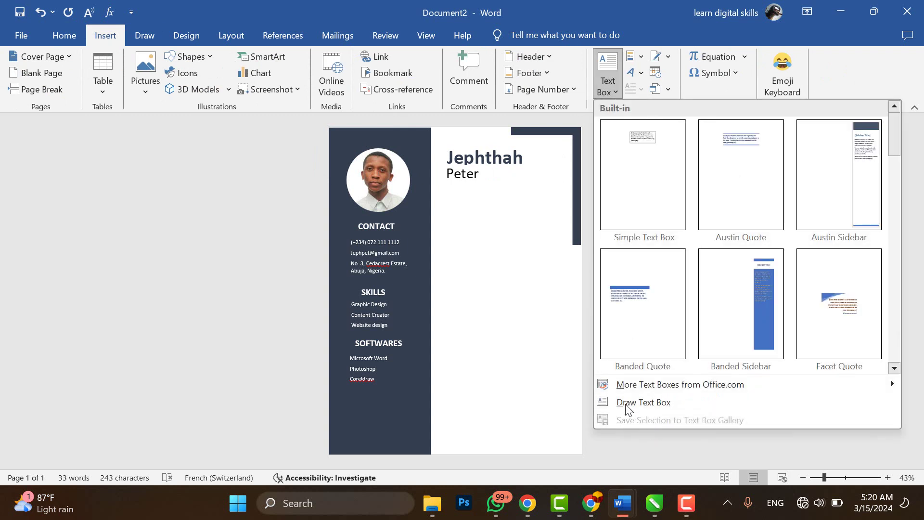
{"action": "left_click", "coordinate": [629, 408]}
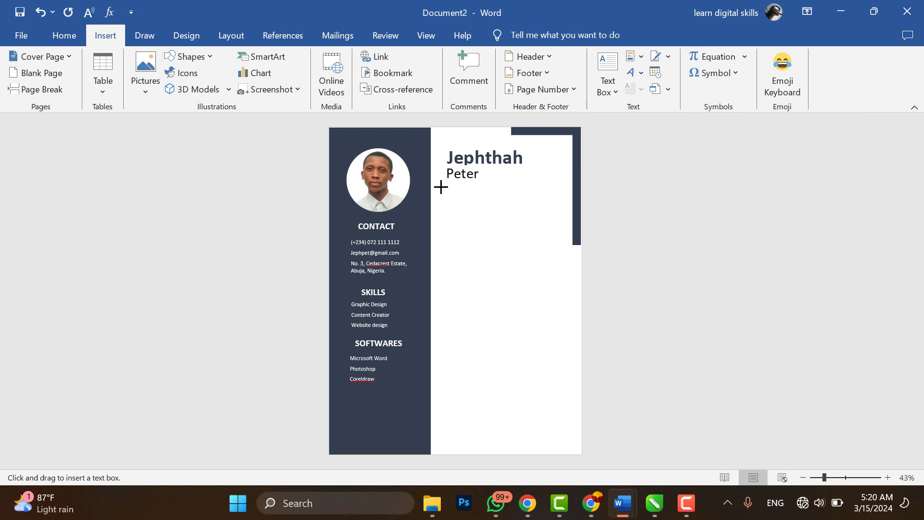
{"action": "mouse_move", "coordinate": [441, 187]}
{"action": "left_mouse_down"}
{"action": "mouse_move", "coordinate": [464, 204]}
{"action": "mouse_move", "coordinate": [564, 230]}
{"action": "left_mouse_up"}
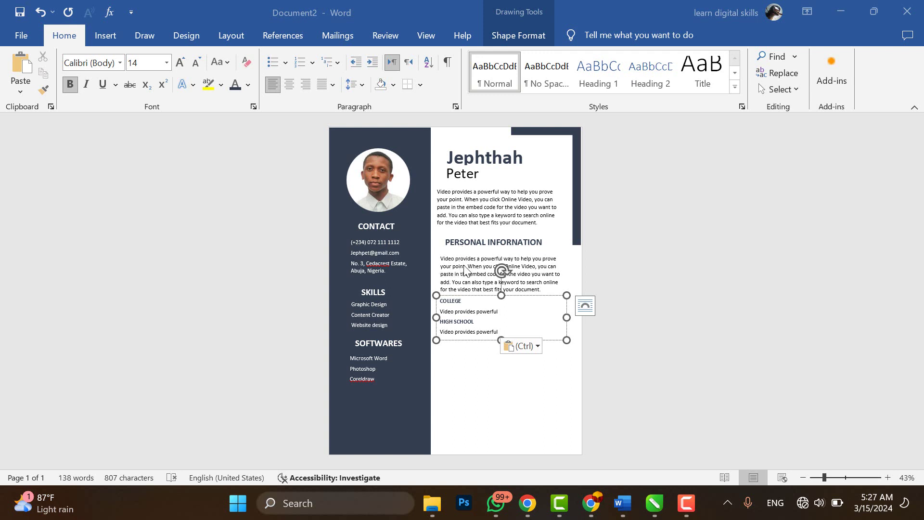
Indent the description lines beneath COLLEGE and HIGH SCHOOL by one level each
{"action": "left_click", "coordinate": [443, 313]}
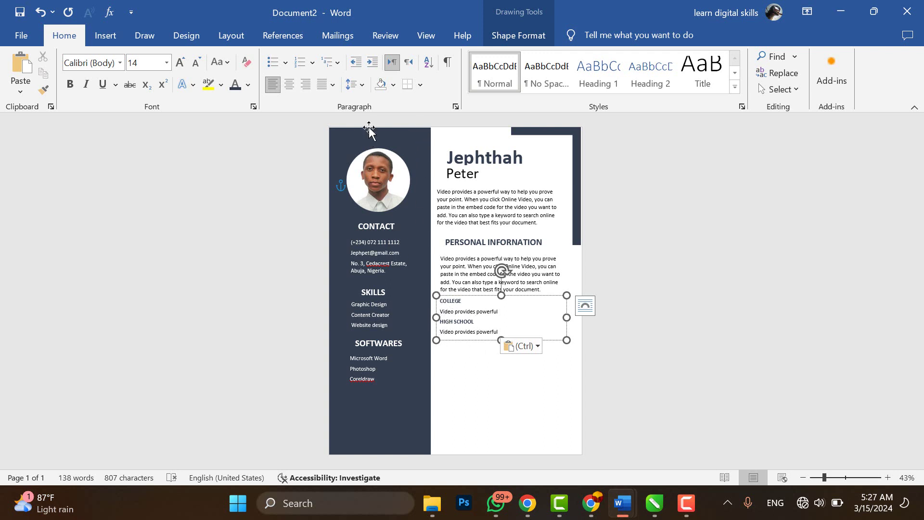
{"action": "left_click", "coordinate": [373, 64]}
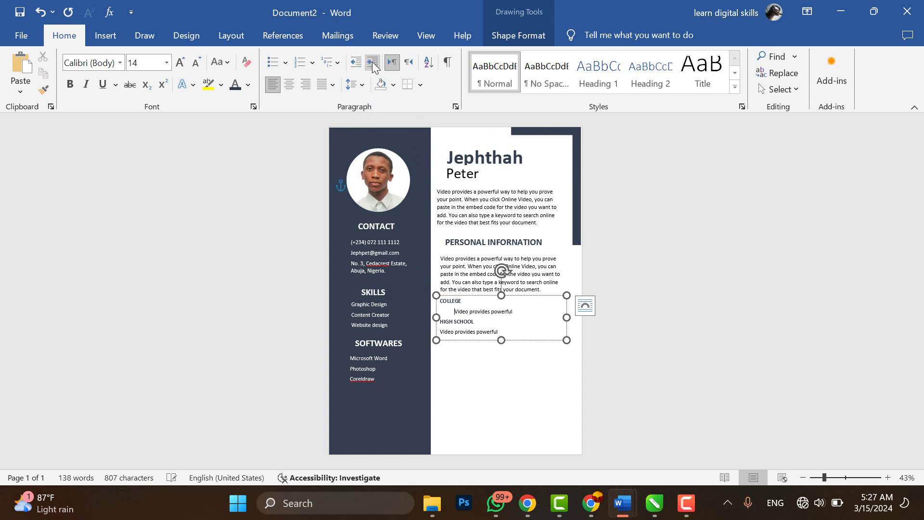
{"action": "left_click", "coordinate": [441, 333]}
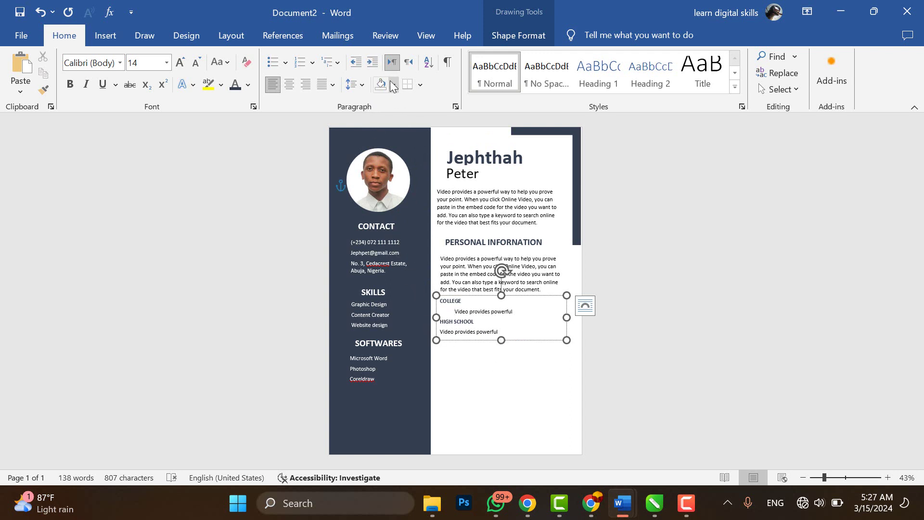
{"action": "left_click", "coordinate": [378, 64]}
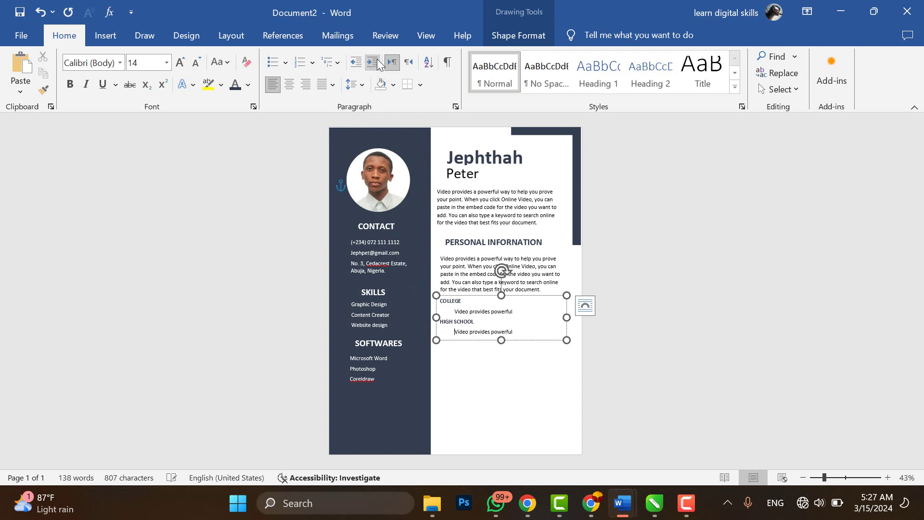
{"action": "left_click", "coordinate": [636, 261]}
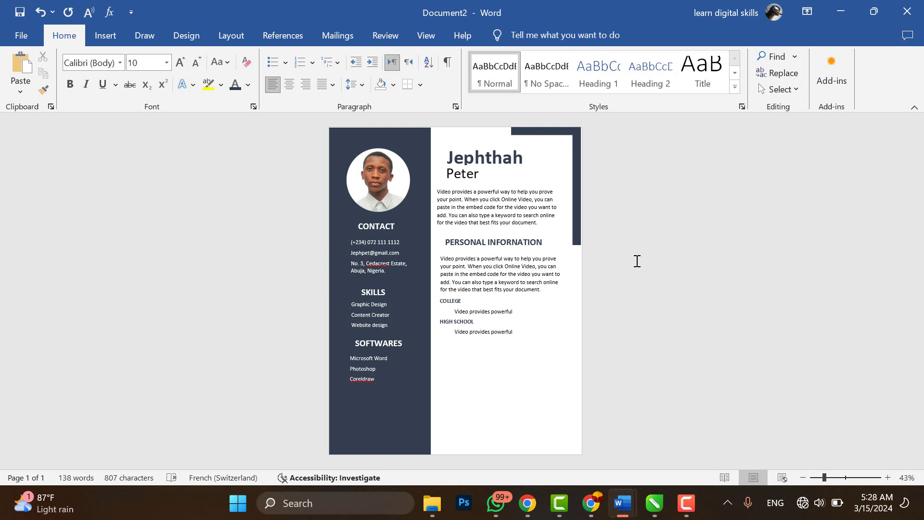
Duplicate the PERSONAL INFORNATION heading below the HIGH SCHOOL entry and change the copy's text to WORK EXPERIENCE
{"action": "left_click", "coordinate": [517, 240]}
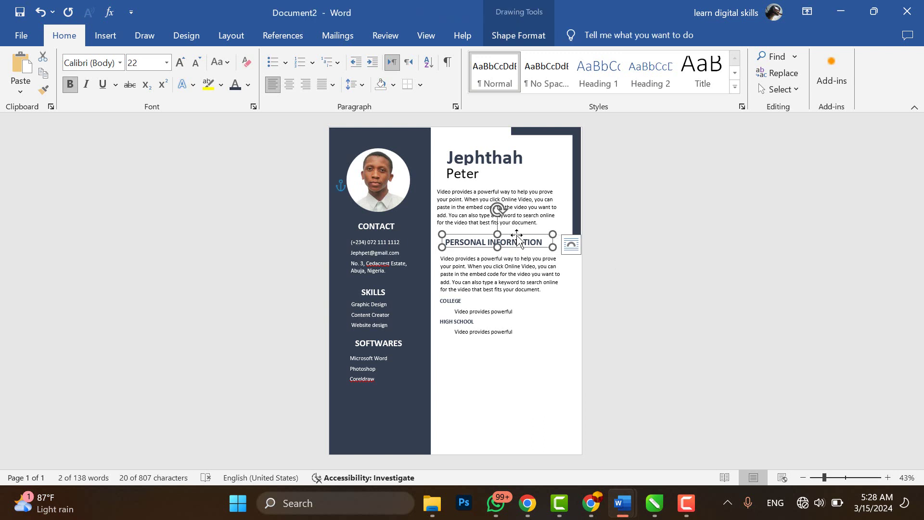
{"action": "key", "text": "ctrl+c"}
{"action": "key", "text": "ctrl+v"}
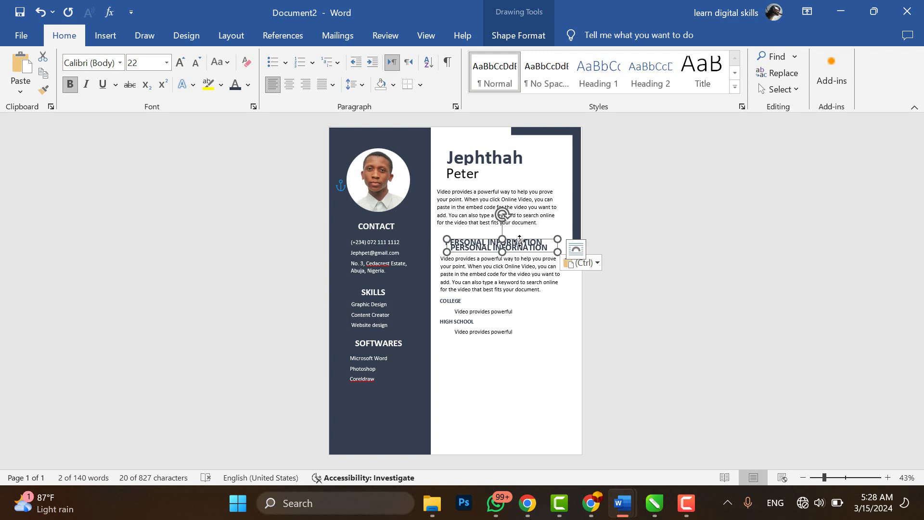
{"action": "left_click_drag", "start_coordinate": [520, 239], "coordinate": [517, 343]}
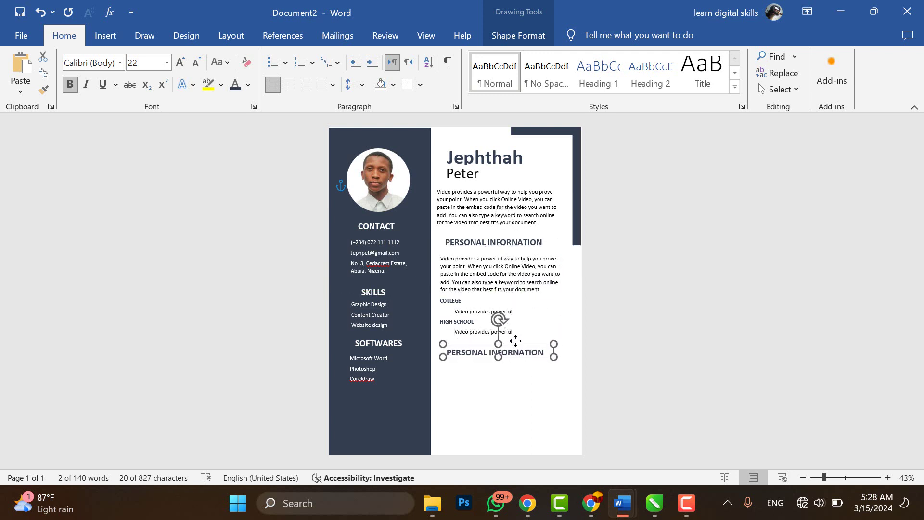
{"action": "double_click", "coordinate": [477, 351]}
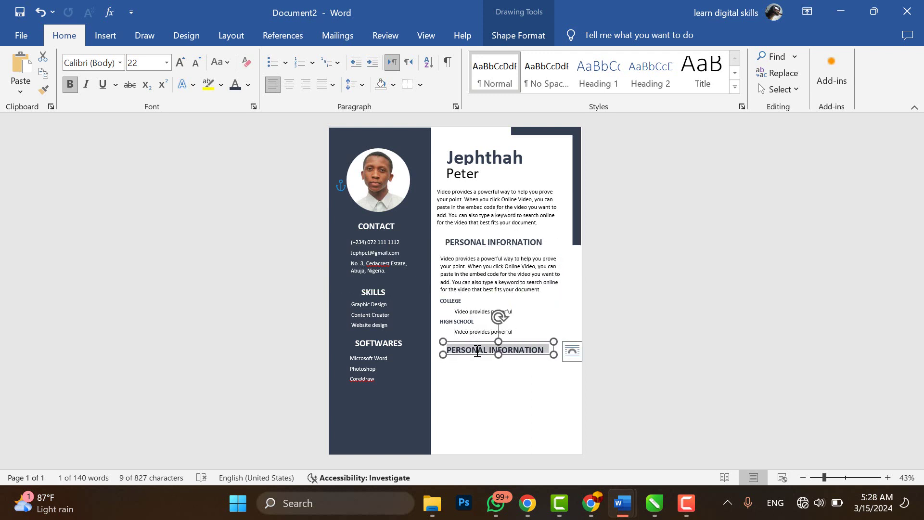
{"action": "type", "text": "WORK EXPERIENCE"}
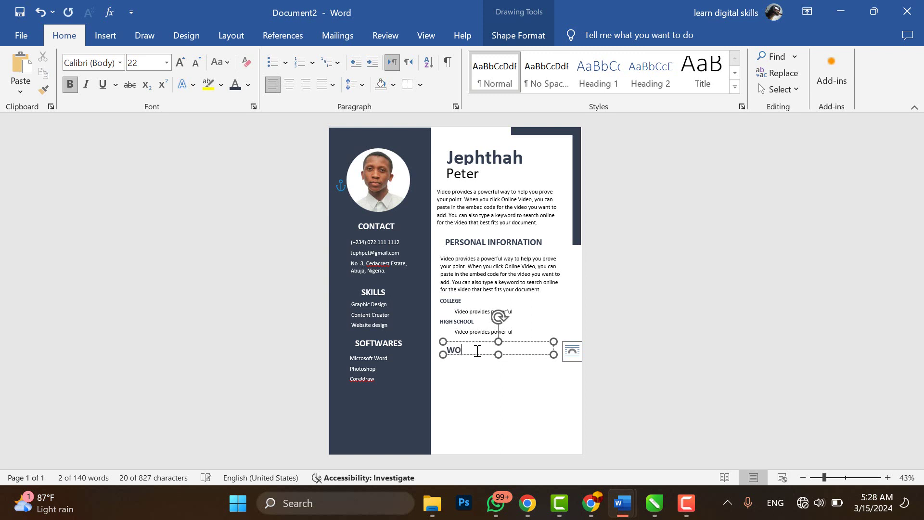
{"action": "left_click", "coordinate": [540, 396]}
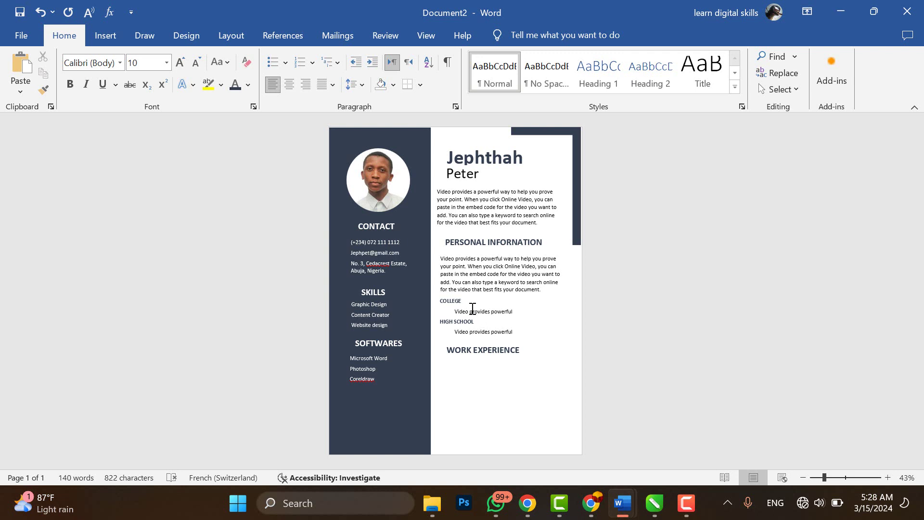
Duplicate the COLLEGE and HIGH SCHOOL text box beneath the WORK EXPERIENCE heading and select the copy's COLLEGE line
{"action": "left_click", "coordinate": [454, 302]}
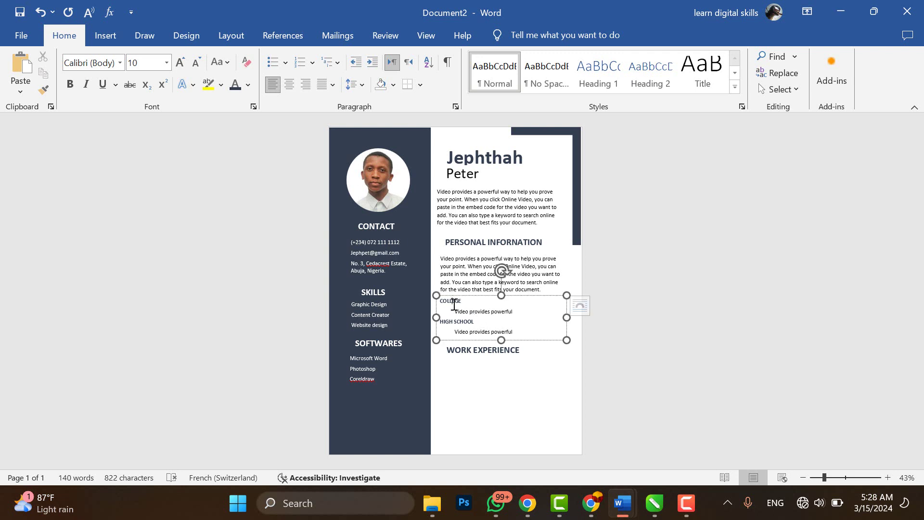
{"action": "left_click", "coordinate": [479, 296]}
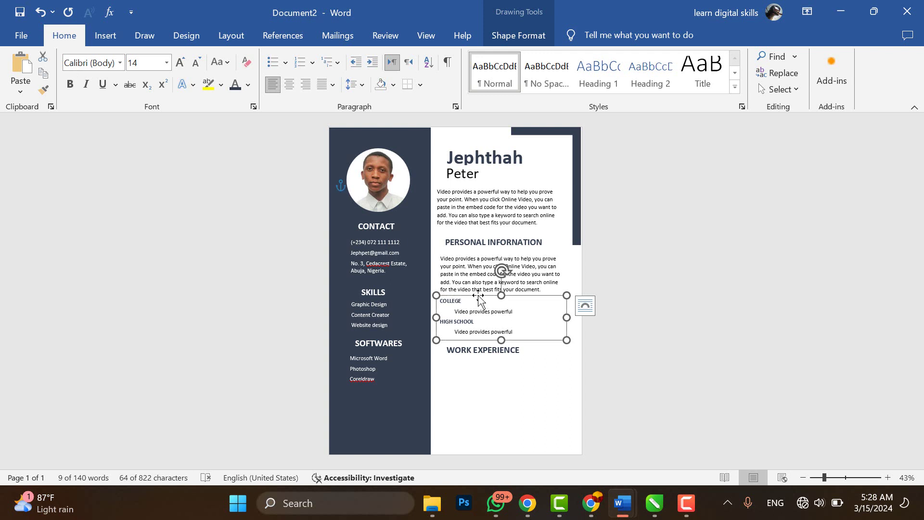
{"action": "left_click_drag", "start_coordinate": [479, 299], "coordinate": [402, 366]}
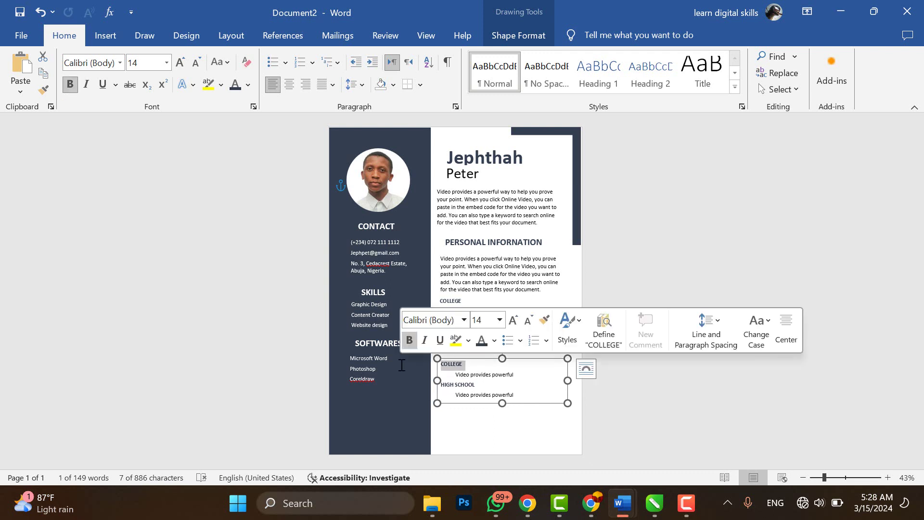